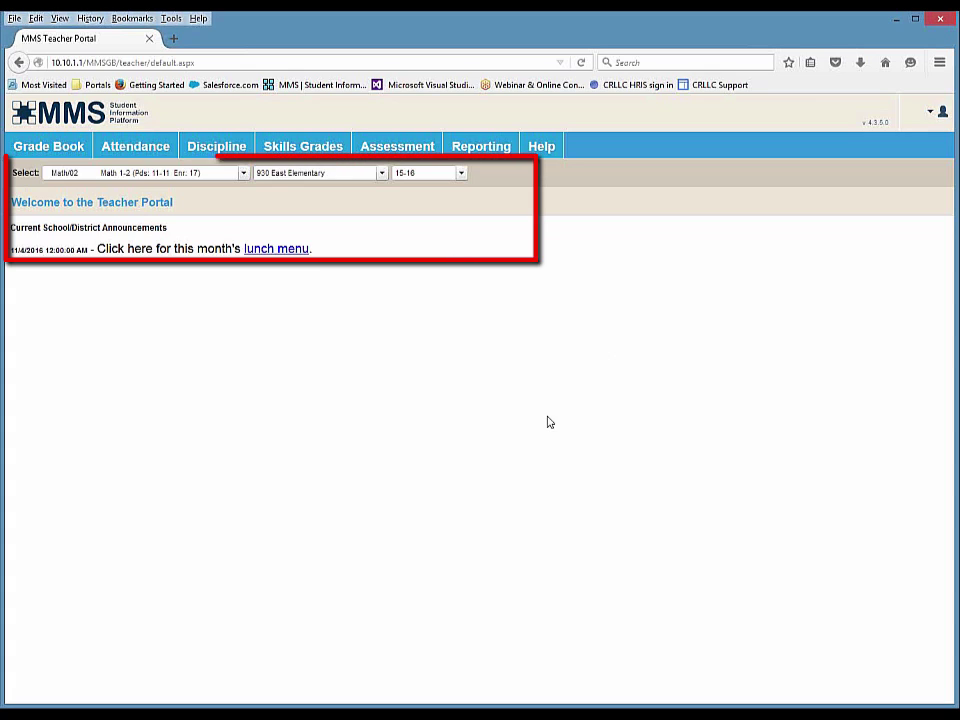
# Choose the school 930 East Elementary and switch the class to Reading/02, Reading 1-2.
pyautogui.click(273, 185)
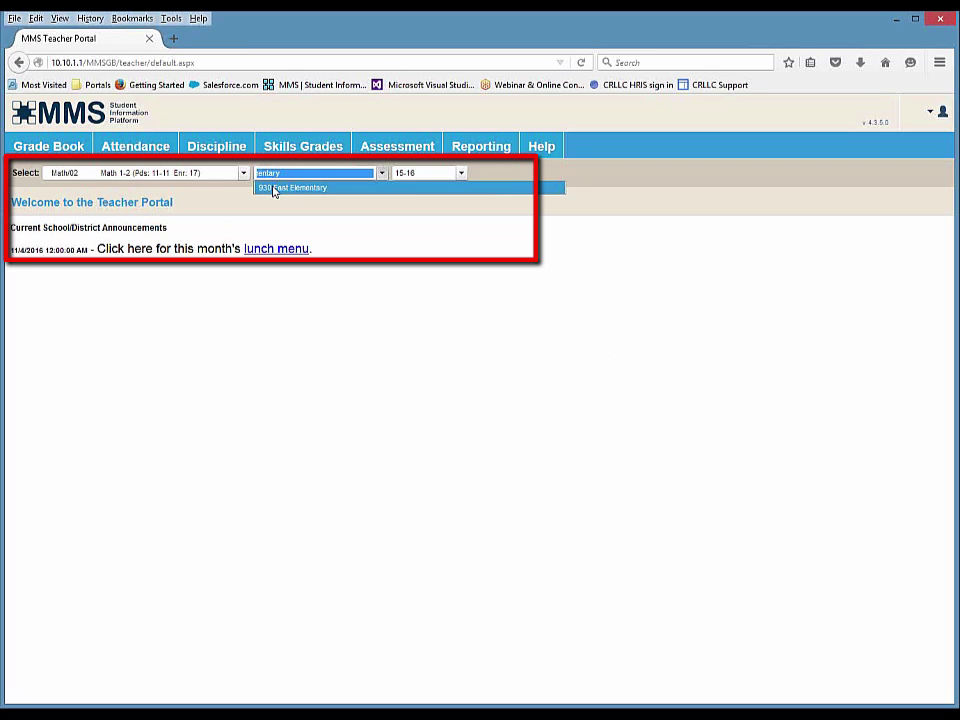
pyautogui.click(273, 188)
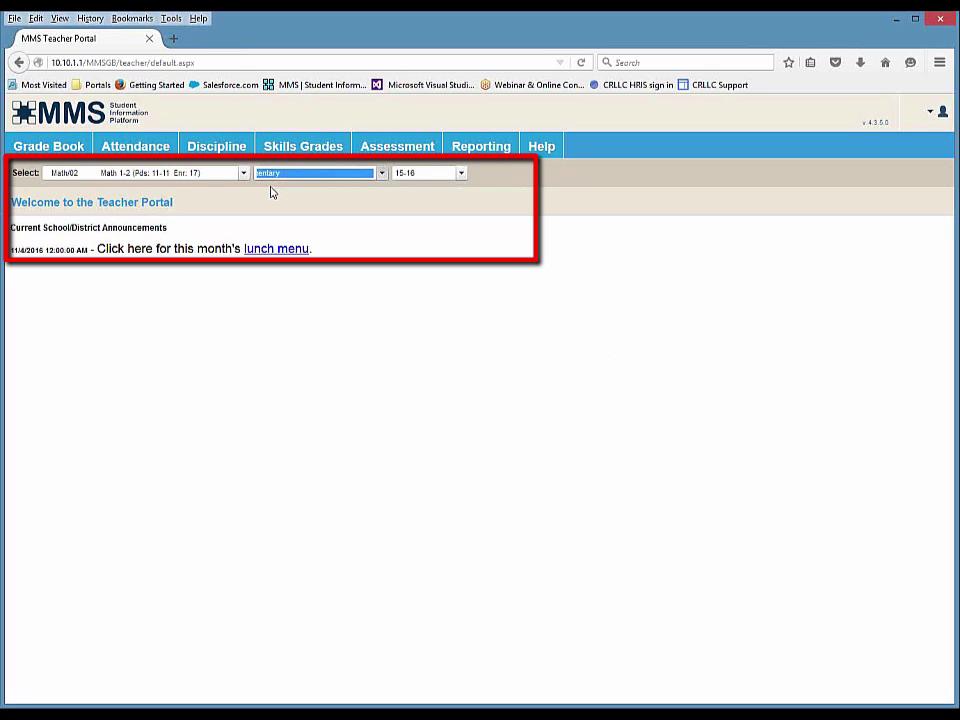
pyautogui.click(203, 180)
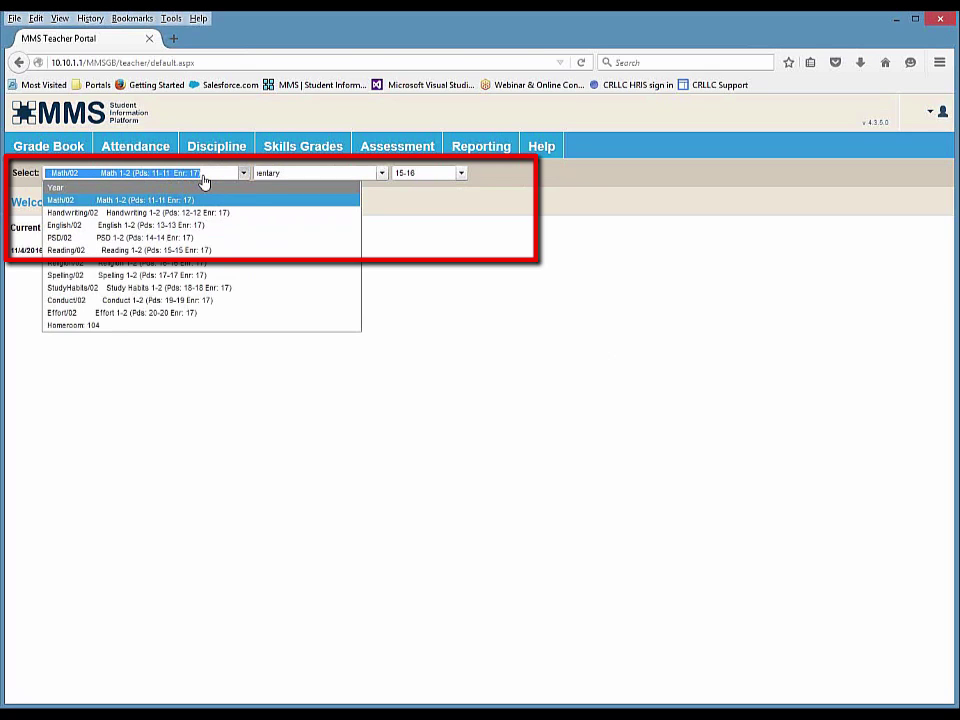
pyautogui.click(186, 250)
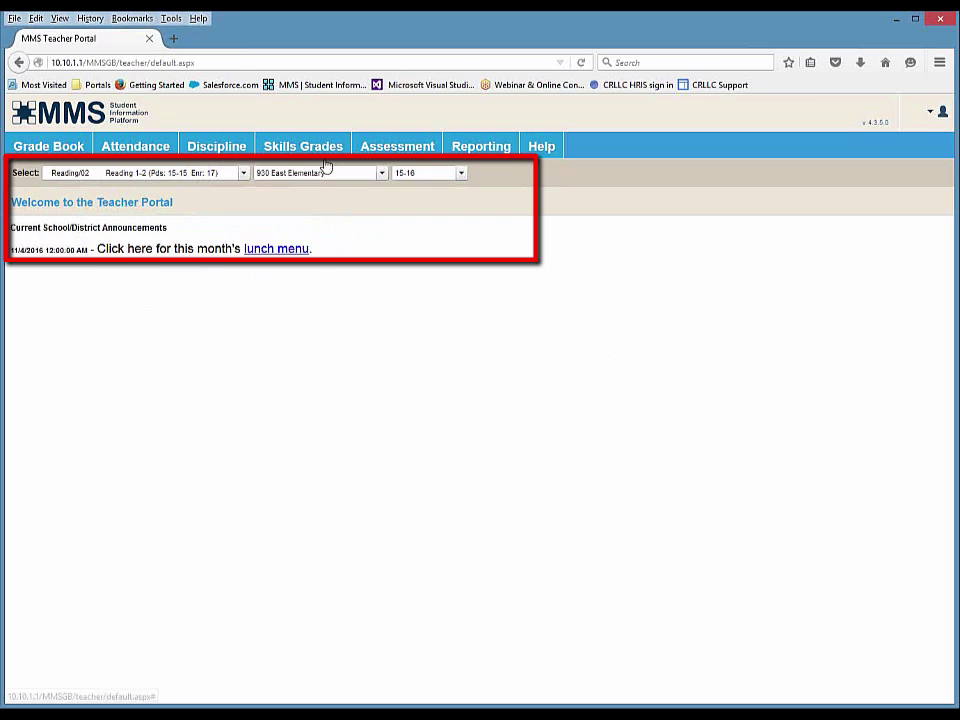
# Open the skills grades entry page in the by Student - Grid view.
pyautogui.moveTo(318, 150)
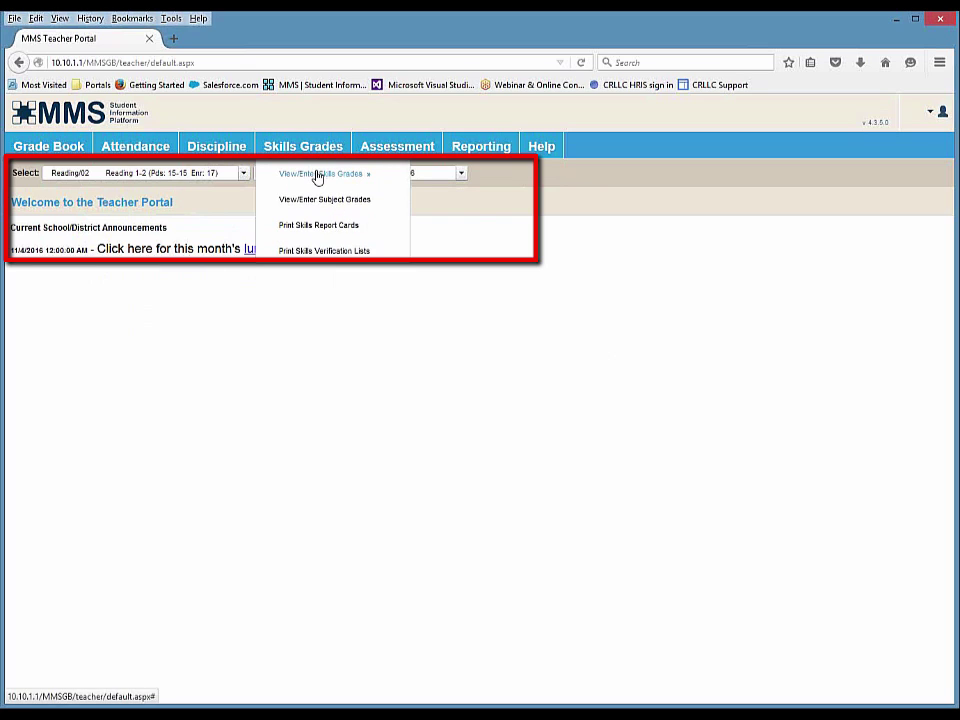
pyautogui.moveTo(317, 177)
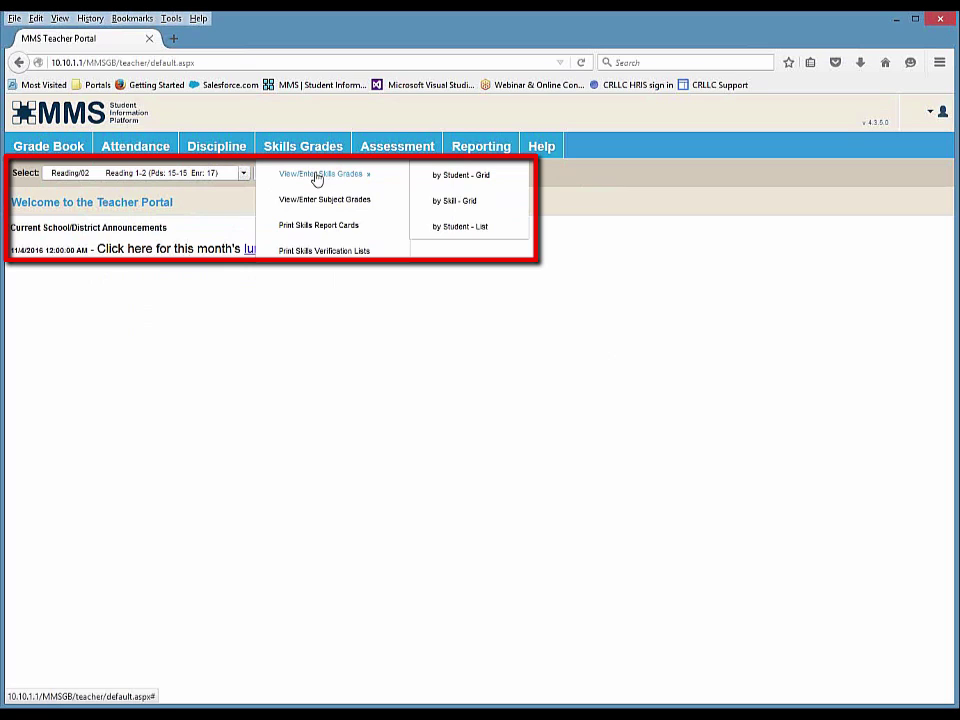
pyautogui.click(461, 180)
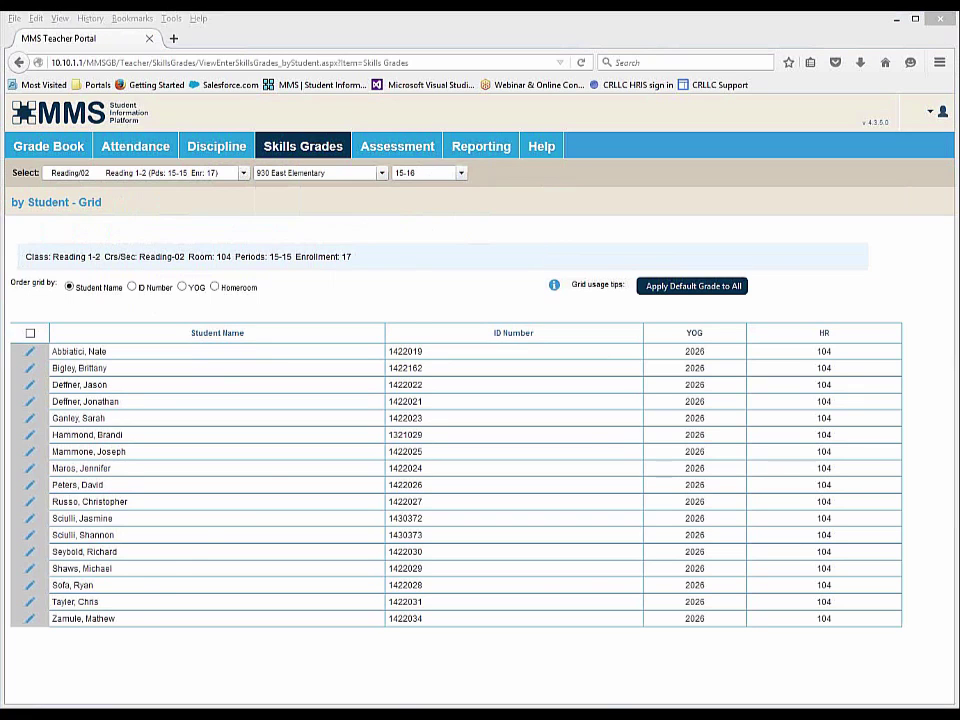
# Expand the second student's skills and set the 2nd-term Reading Grade Level (RDG12 RLVL) to 3.
pyautogui.click(30, 369)
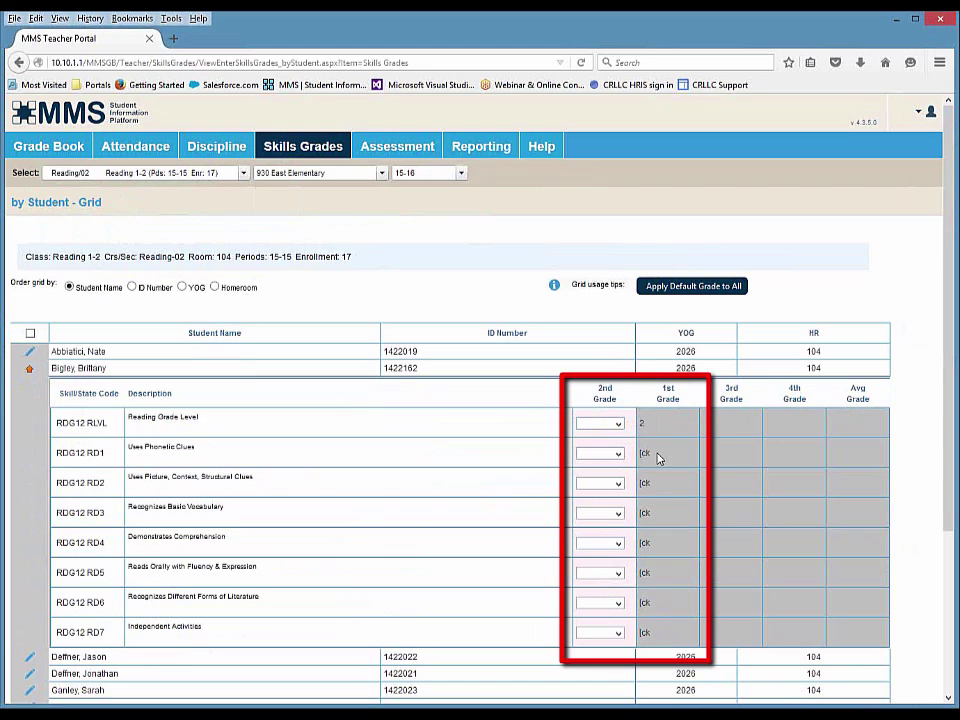
pyautogui.click(619, 424)
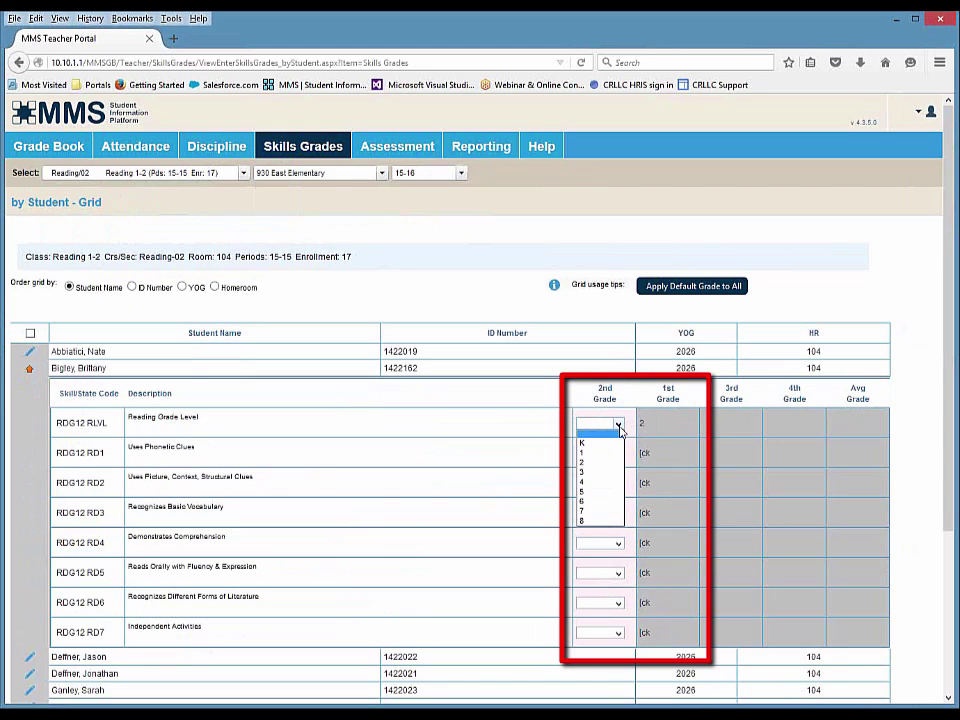
pyautogui.click(603, 474)
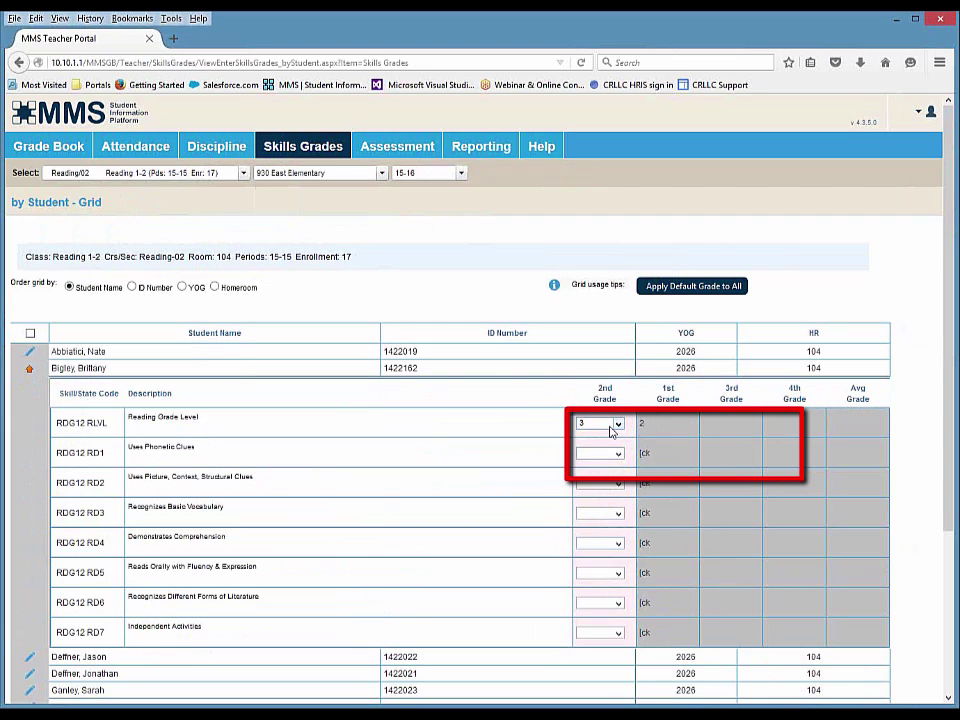
# Select Third grade level from the allowed skills grades for the second student's Reading Grade Level and save it.
pyautogui.rightClick(611, 429)
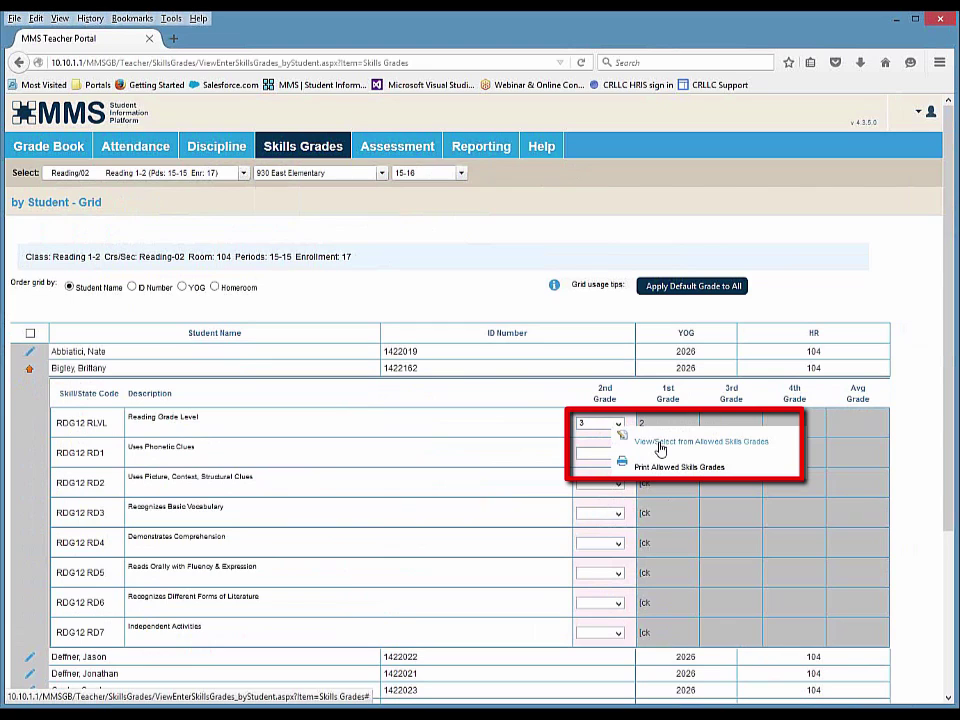
pyautogui.click(660, 449)
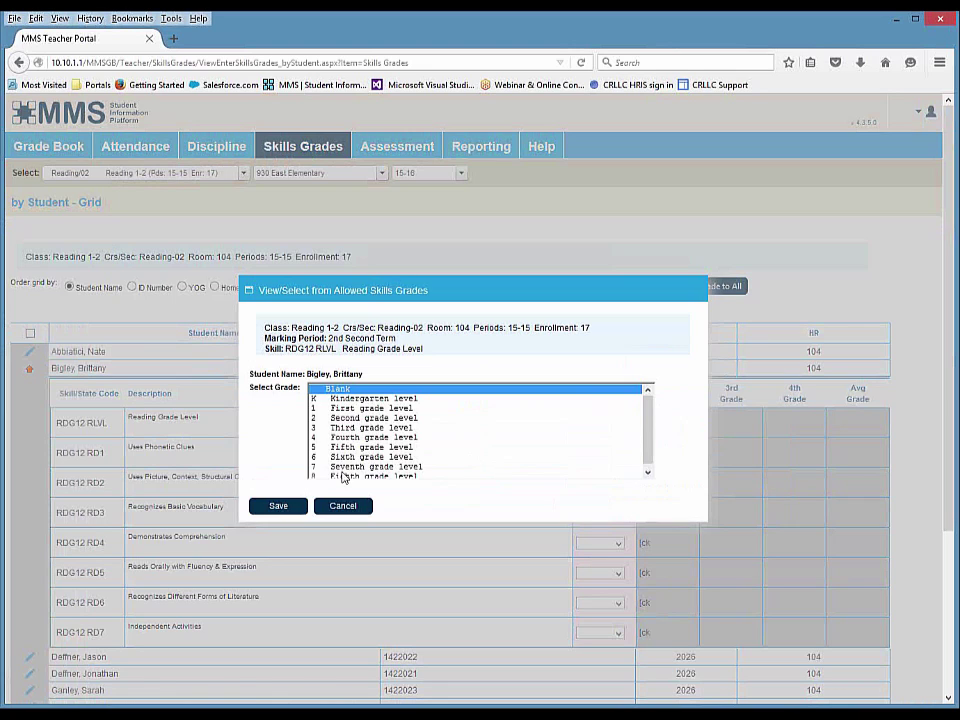
pyautogui.click(343, 430)
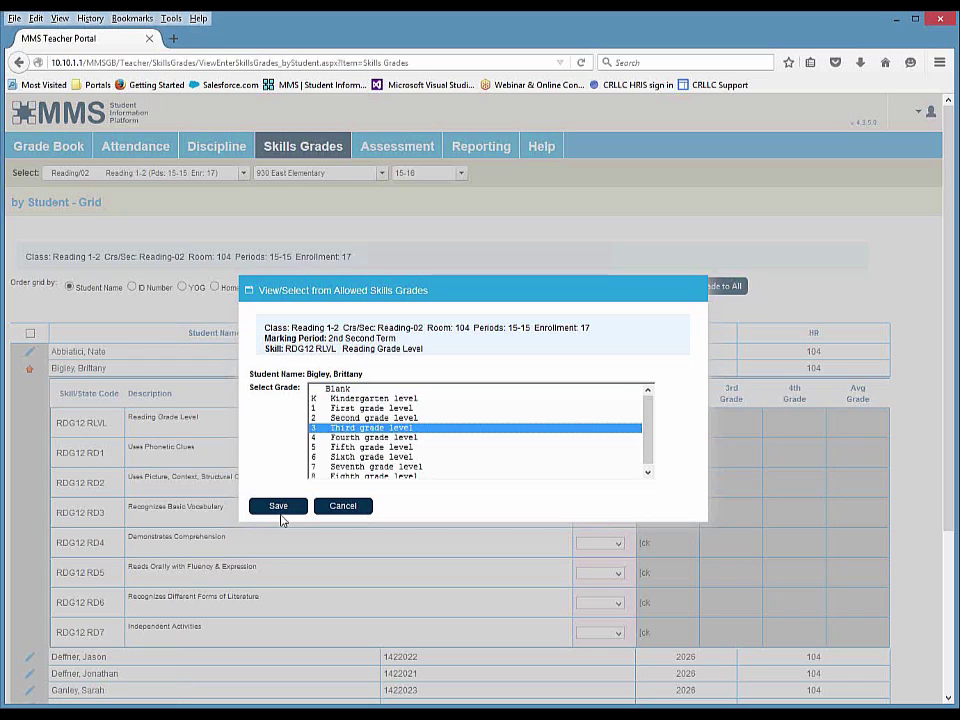
pyautogui.click(278, 507)
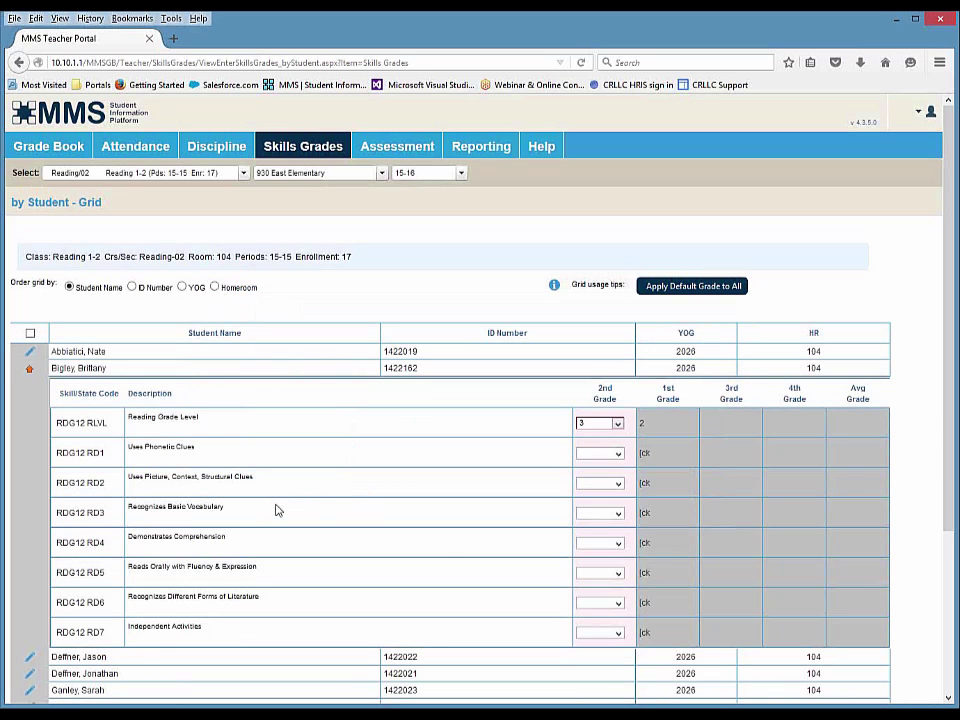
# Select [ck Satisfactory progress in an area from the allowed grades for Uses Phonetic Clues (RDG12 RD1) and save it.
pyautogui.rightClick(614, 461)
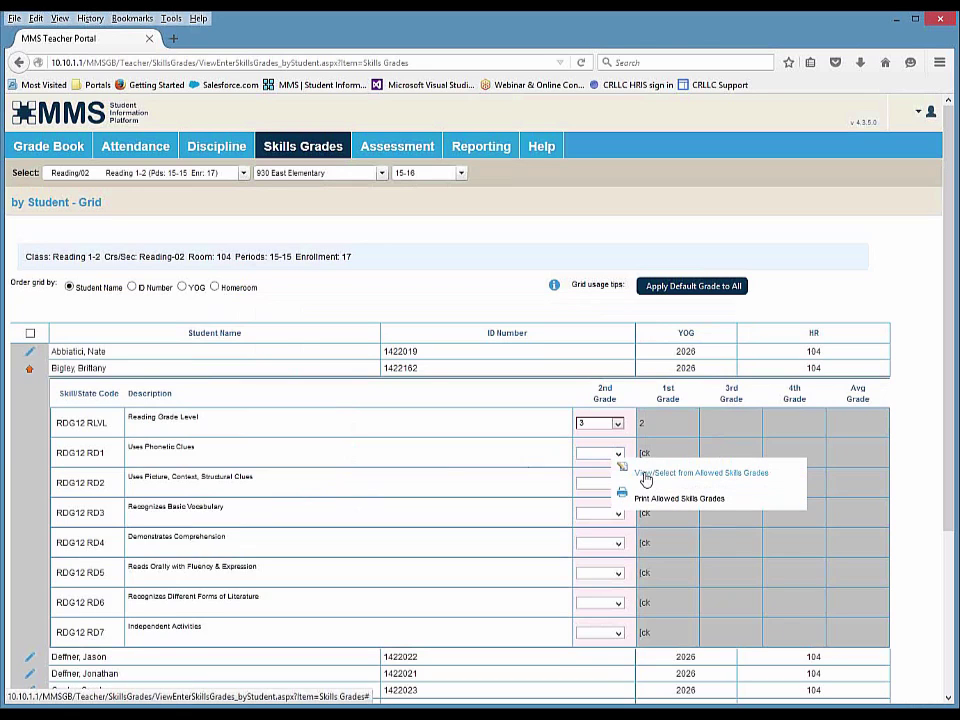
pyautogui.click(645, 476)
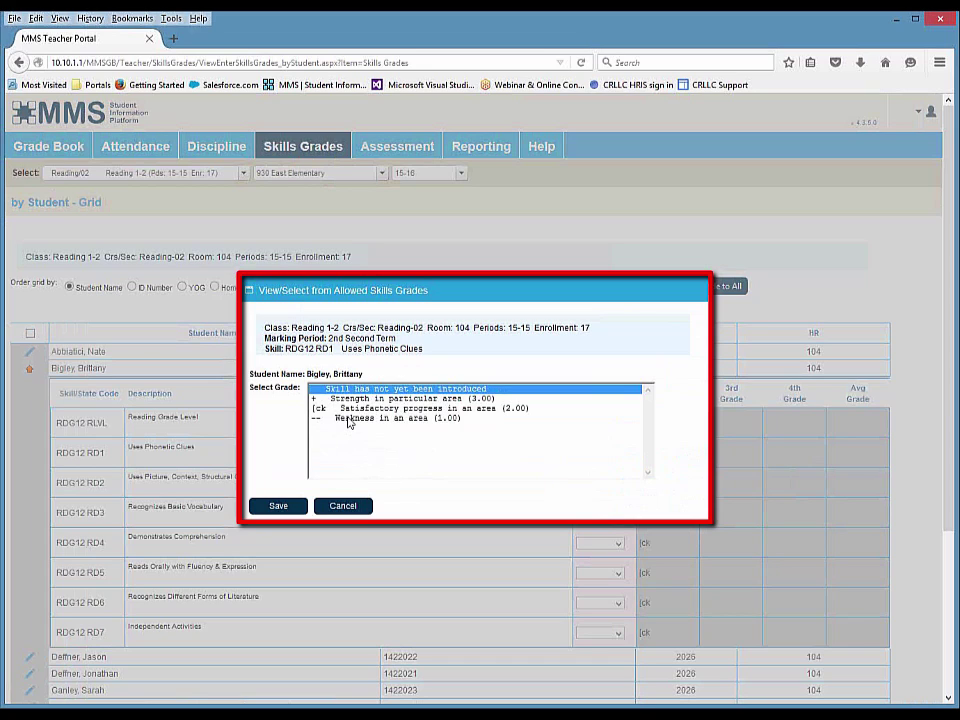
pyautogui.click(334, 409)
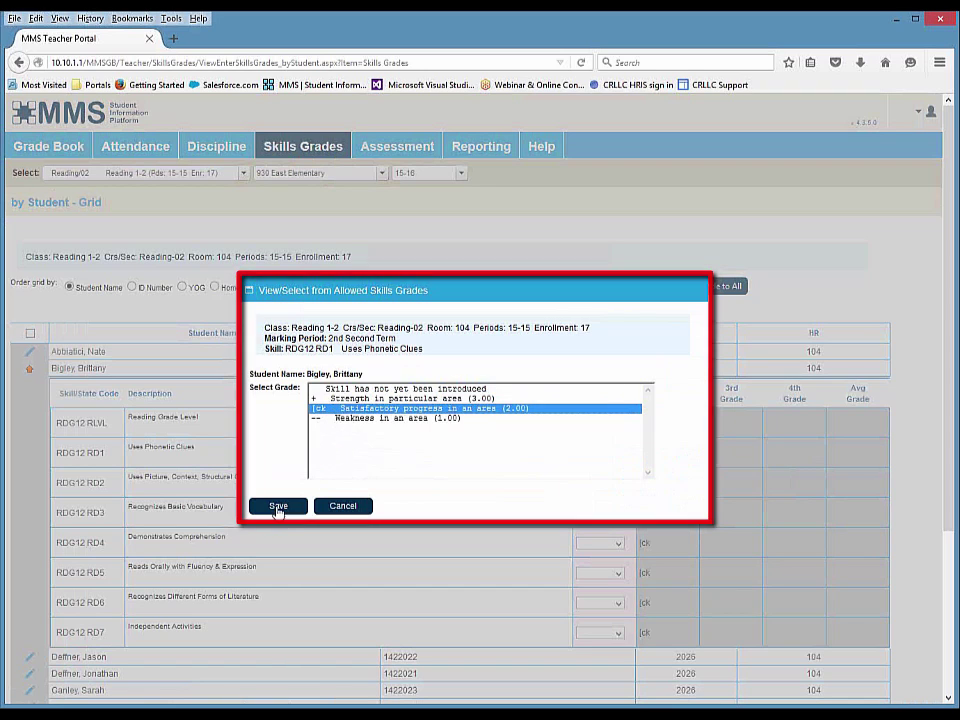
pyautogui.click(279, 506)
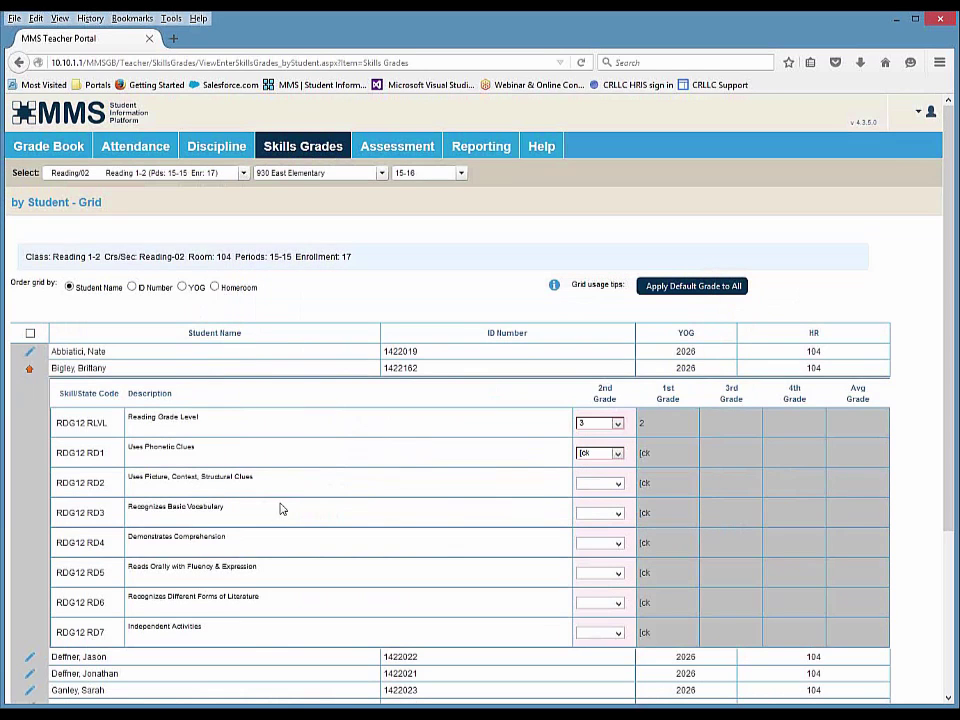
# Preview the printable allowed skills grades for RDG12 RD2, start an Excel 97-2003 export, and cancel out of it.
pyautogui.rightClick(615, 486)
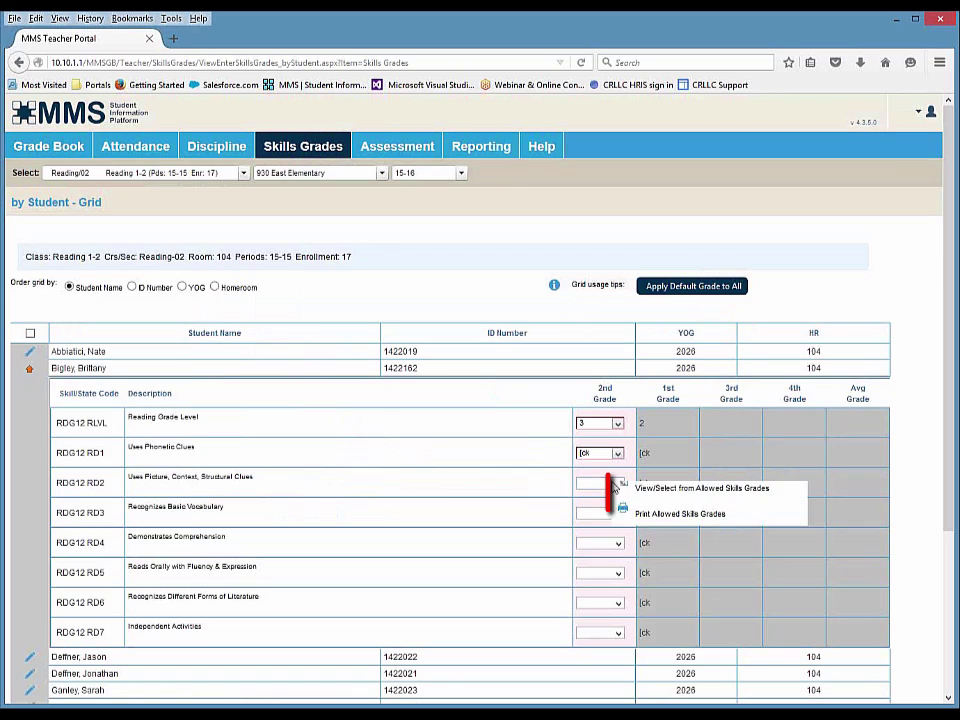
pyautogui.click(651, 524)
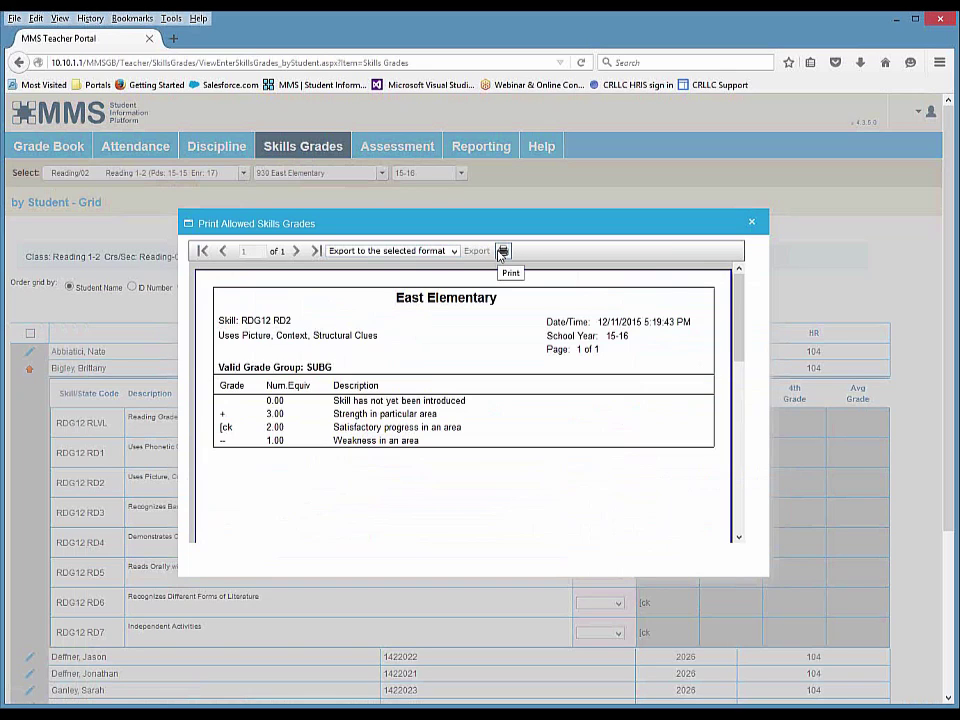
pyautogui.click(455, 251)
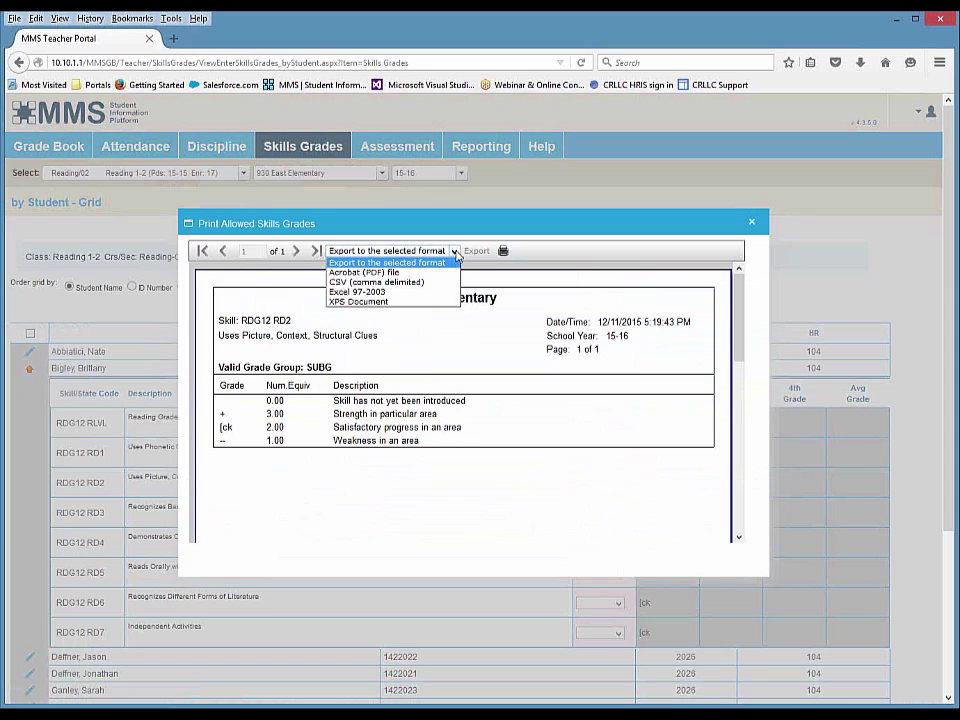
pyautogui.click(412, 292)
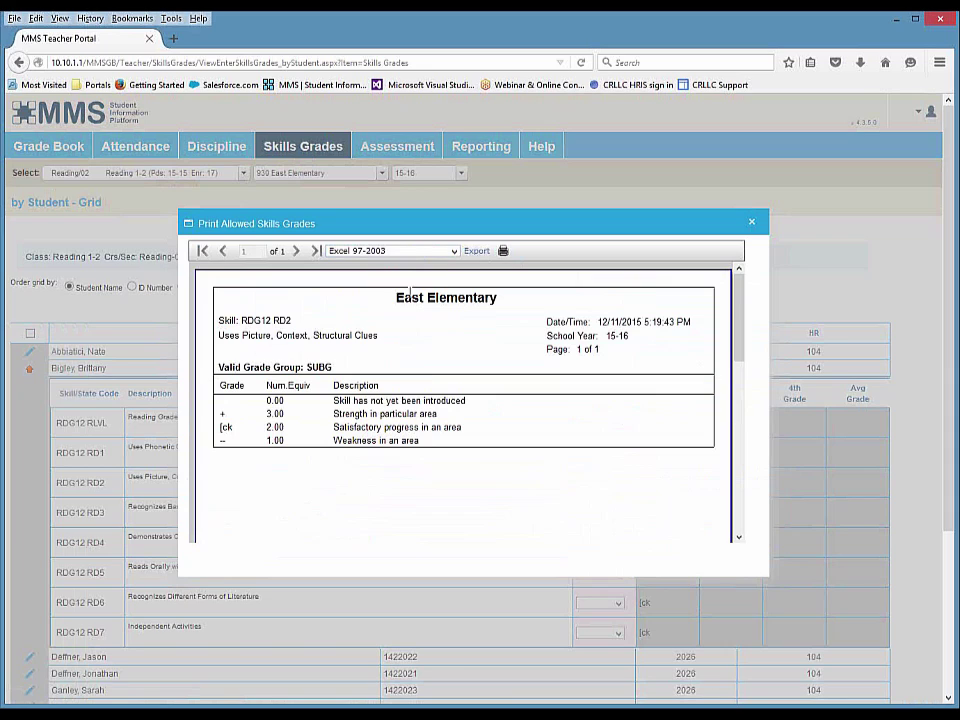
pyautogui.click(479, 262)
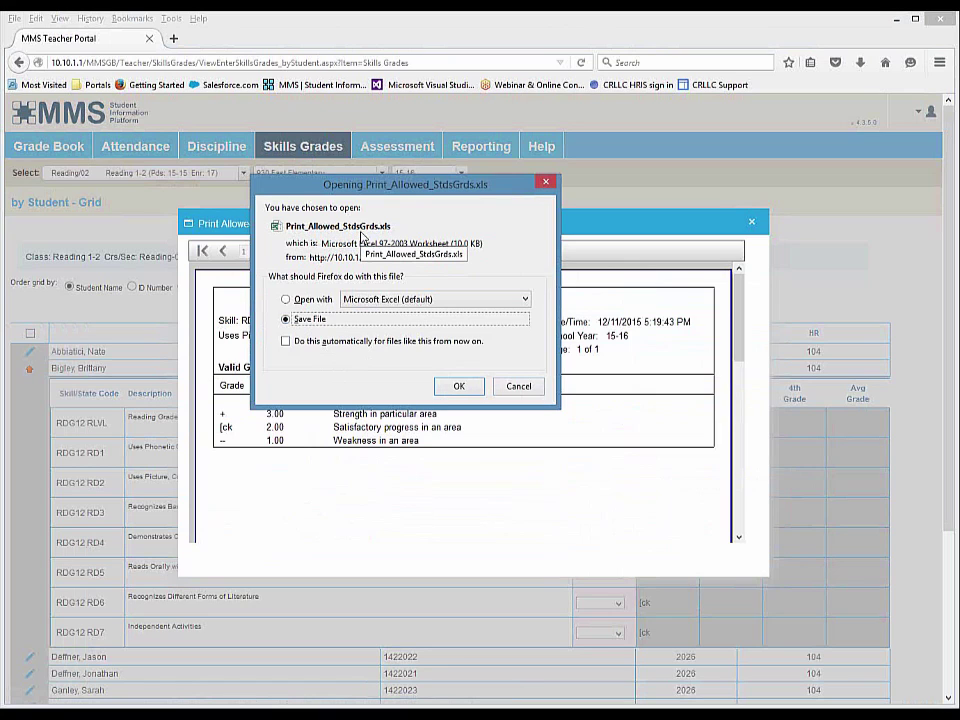
pyautogui.moveTo(345, 191); pyautogui.dragTo(466, 380)
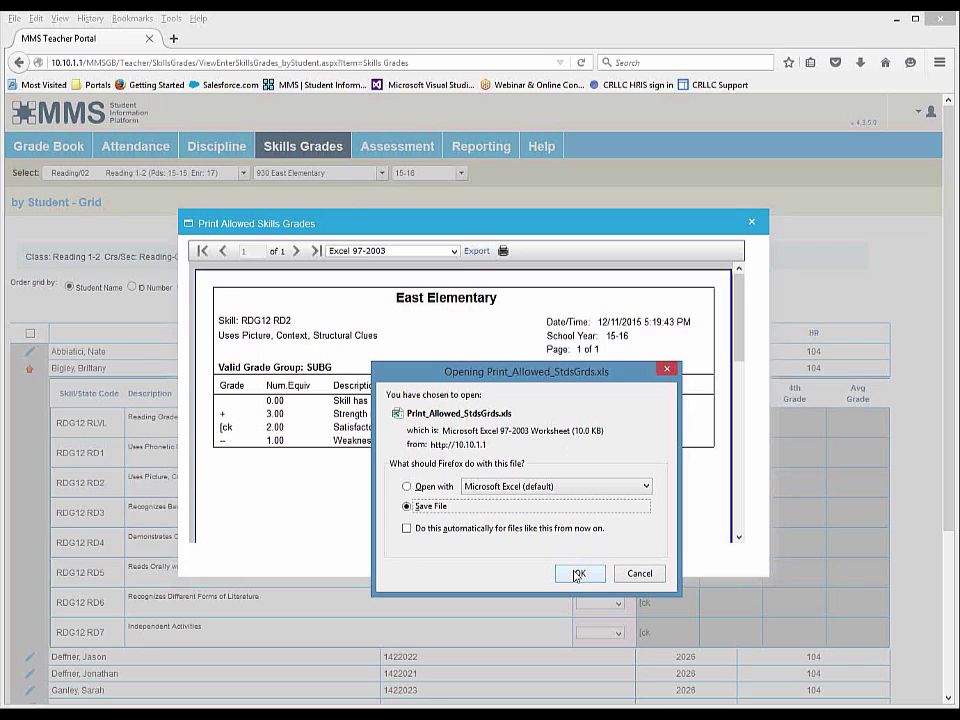
pyautogui.click(640, 573)
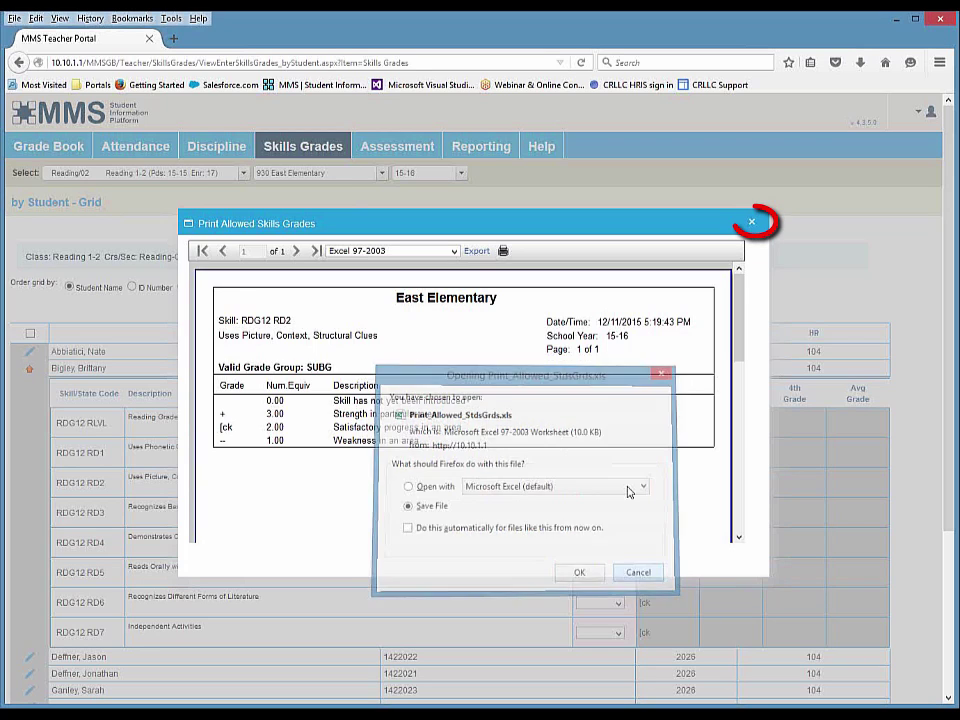
pyautogui.click(753, 225)
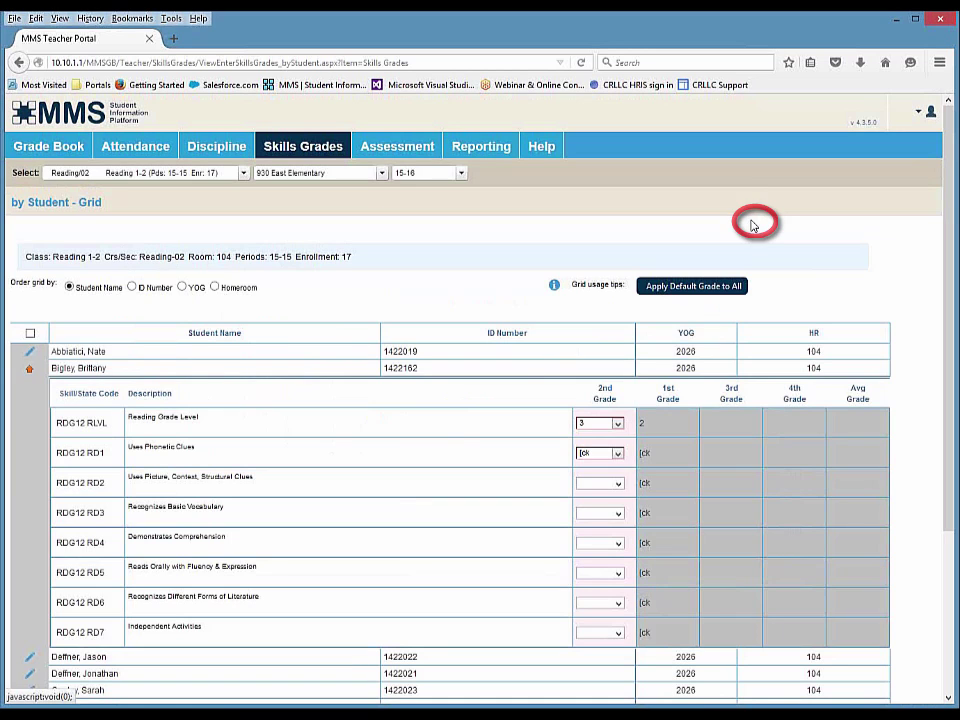
# Set the second student's 2nd-term grades to [ck for RD2, RD4, RD5 and RD6 and + for RD3 and RD7, and collapse the row.
pyautogui.click(599, 488)
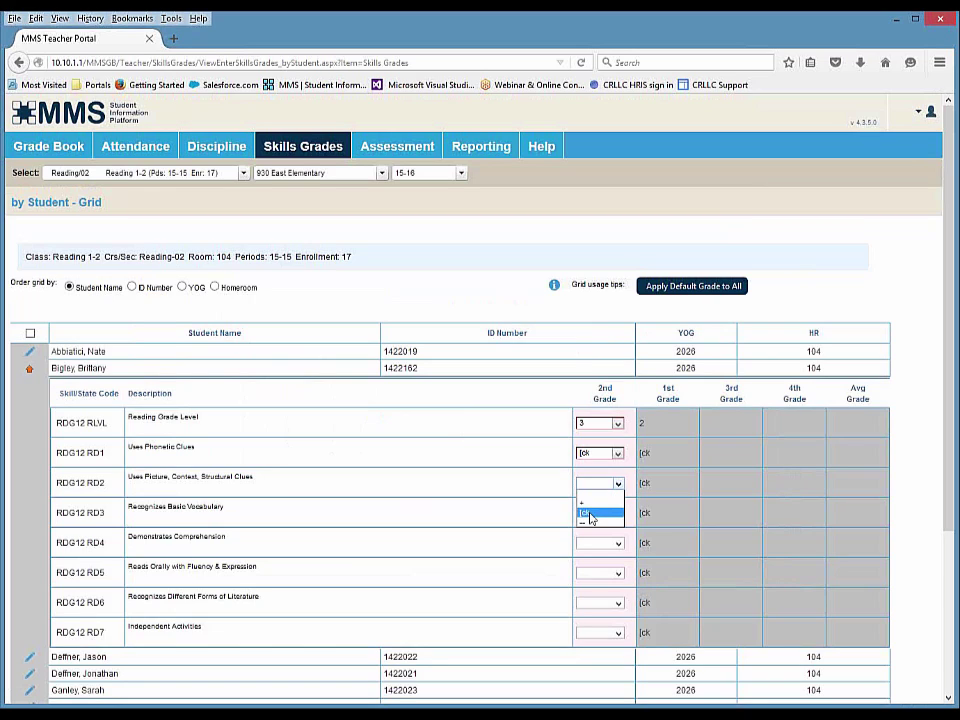
pyautogui.click(594, 516)
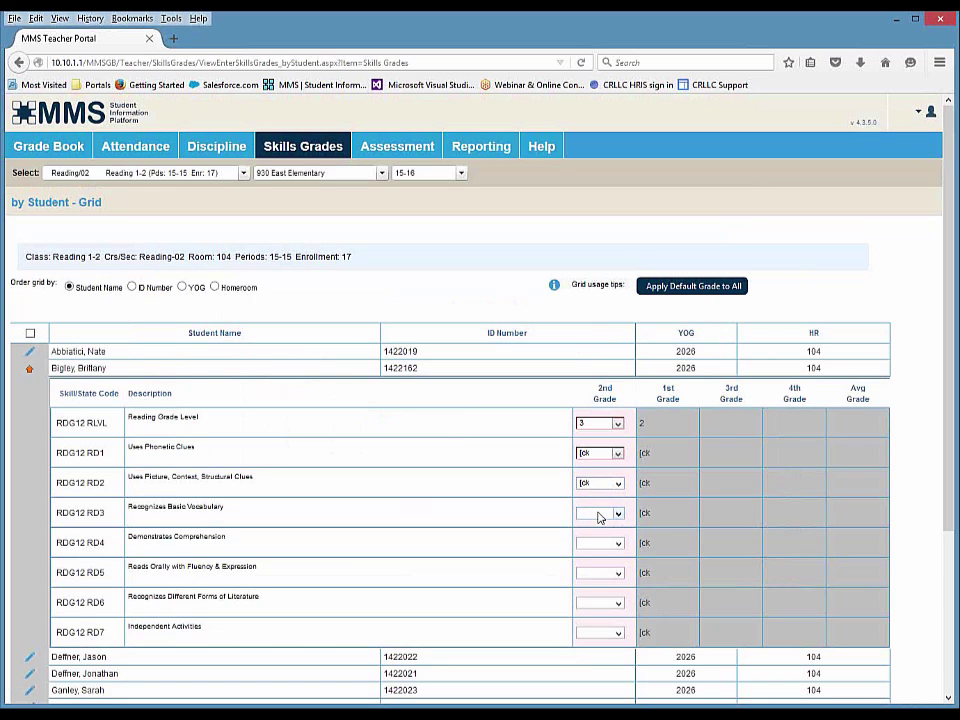
pyautogui.click(598, 513)
pyautogui.press('Tab')
pyautogui.press('[')
pyautogui.press('Tab')
pyautogui.press('[')
pyautogui.press('Tab')
pyautogui.press('[')
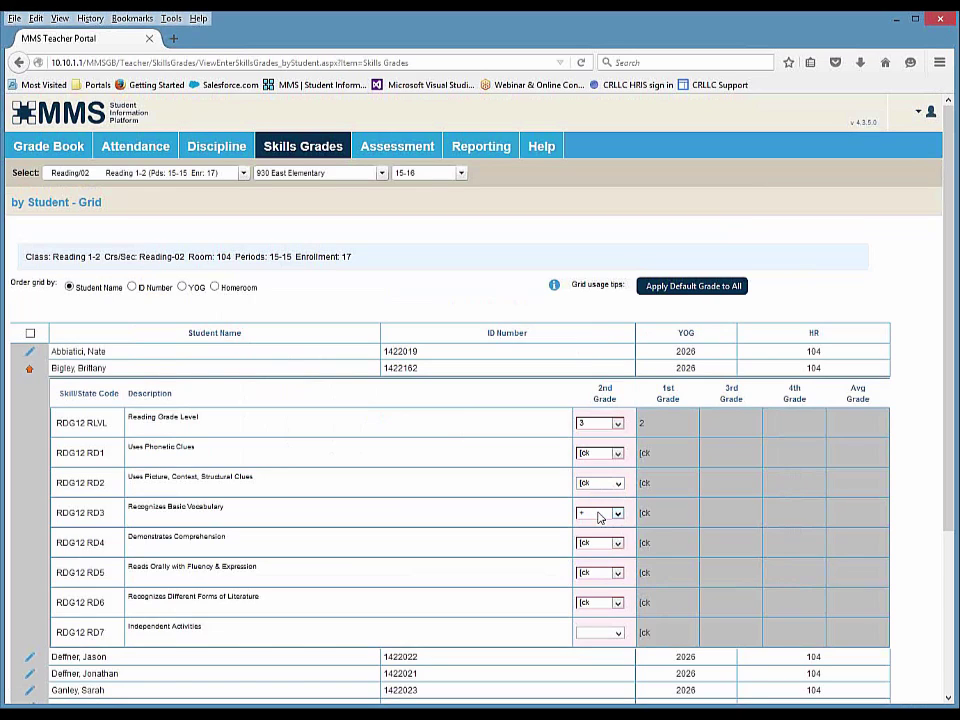
pyautogui.press('Tab')
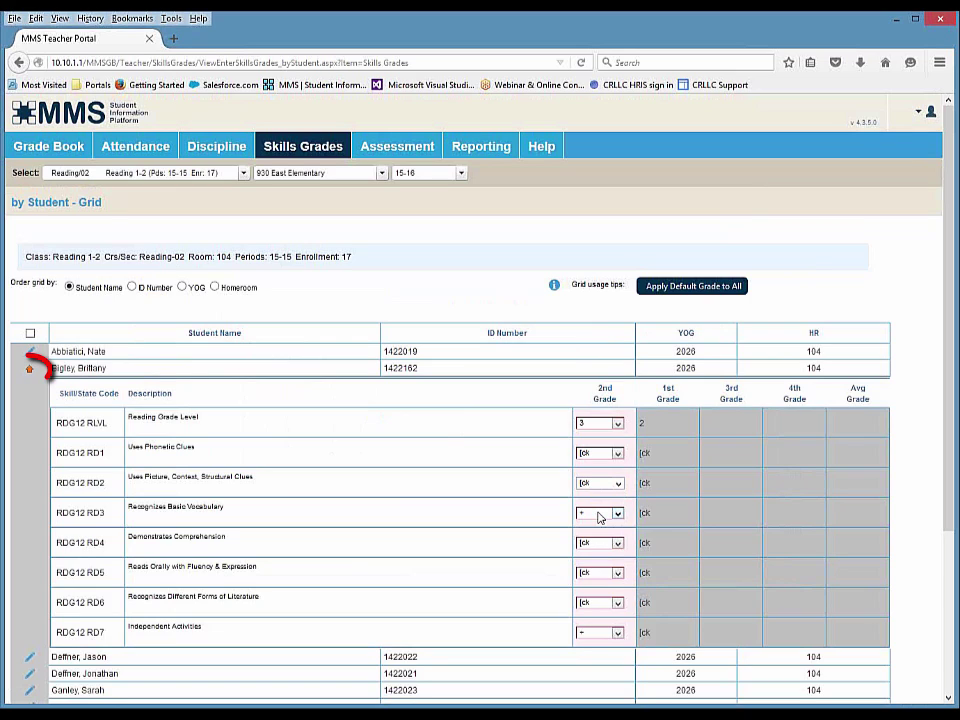
pyautogui.click(30, 372)
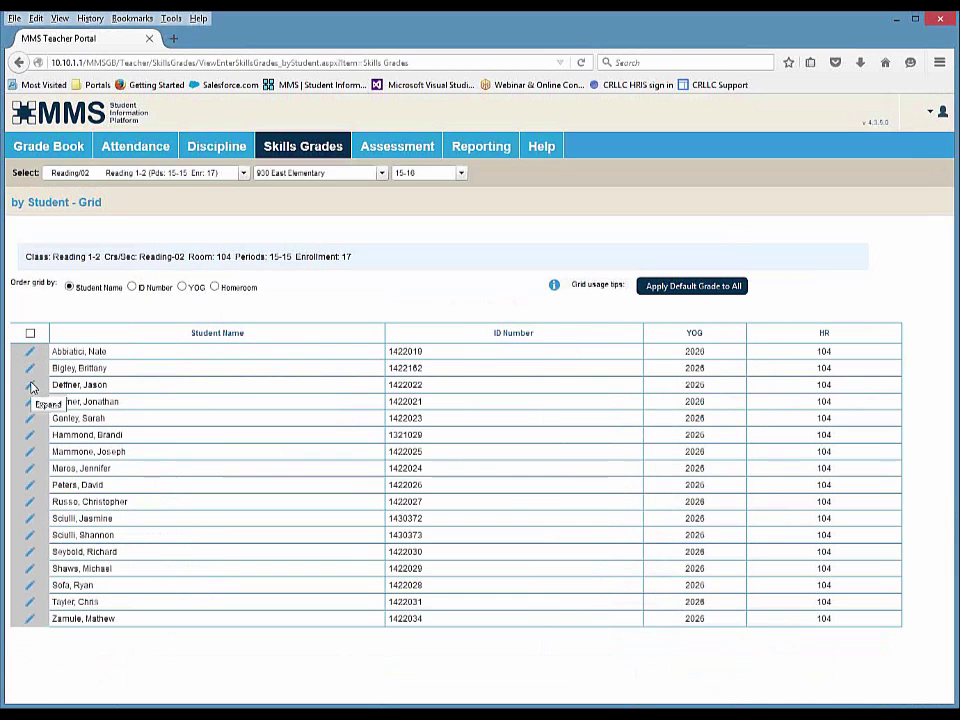
# Expand the third student's skills and all other student rows, and review the class's 2nd-term skills grades.
pyautogui.click(30, 385)
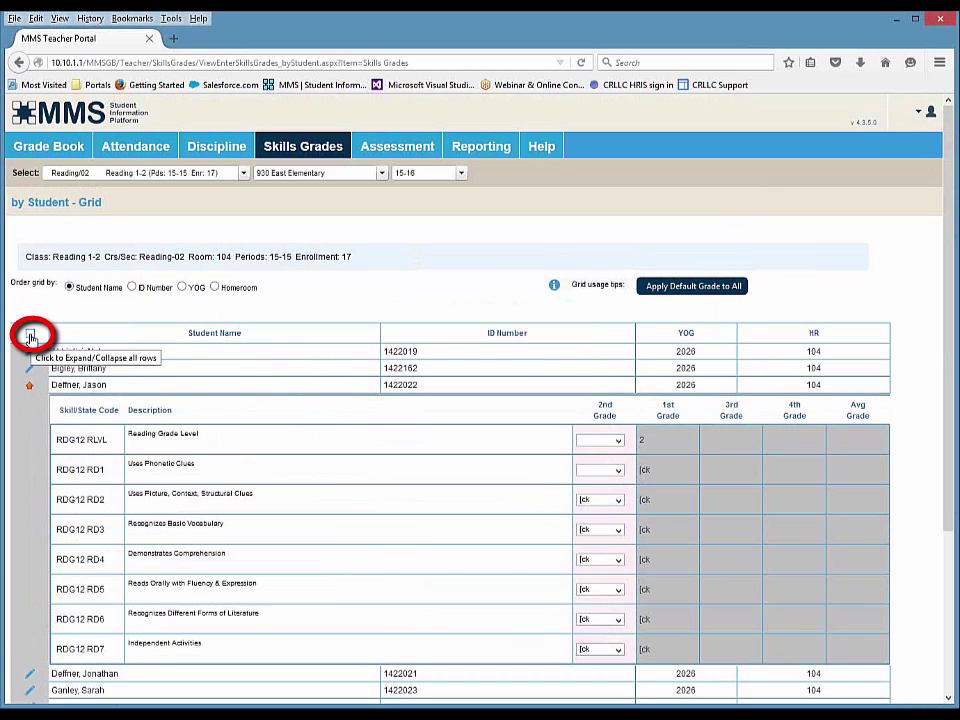
pyautogui.click(30, 336)
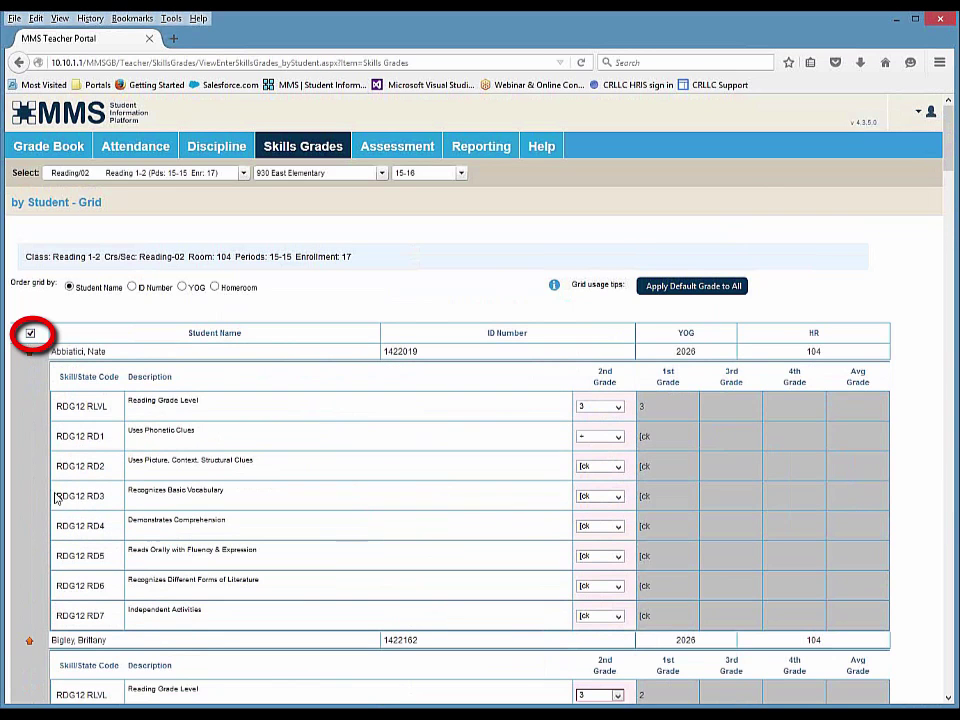
pyautogui.scroll(-5, 64, 459)
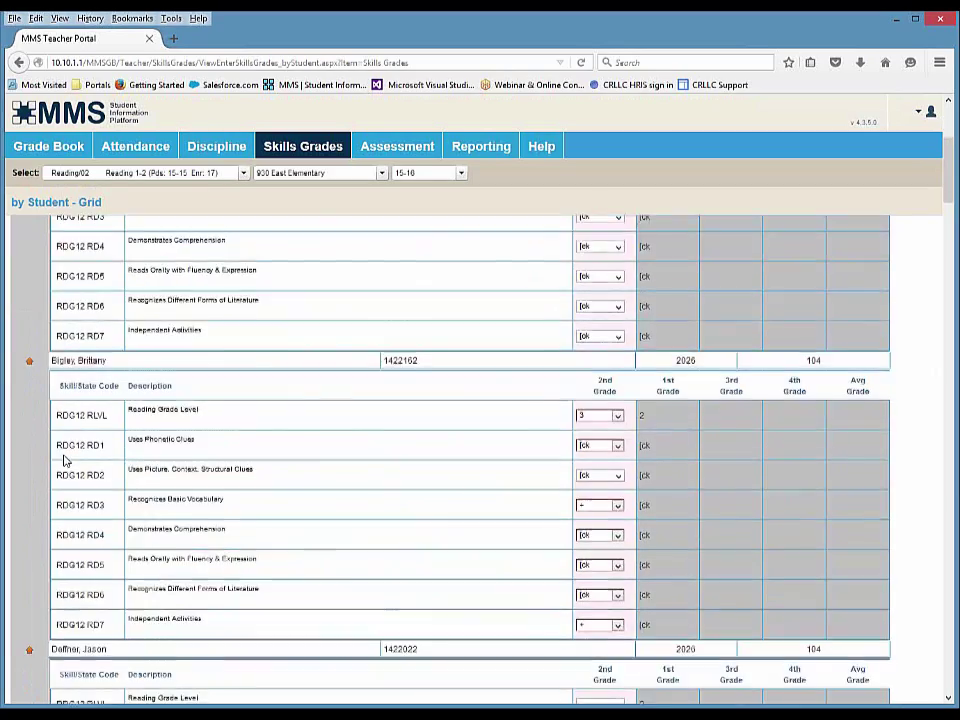
pyautogui.scroll(-6, 64, 459)
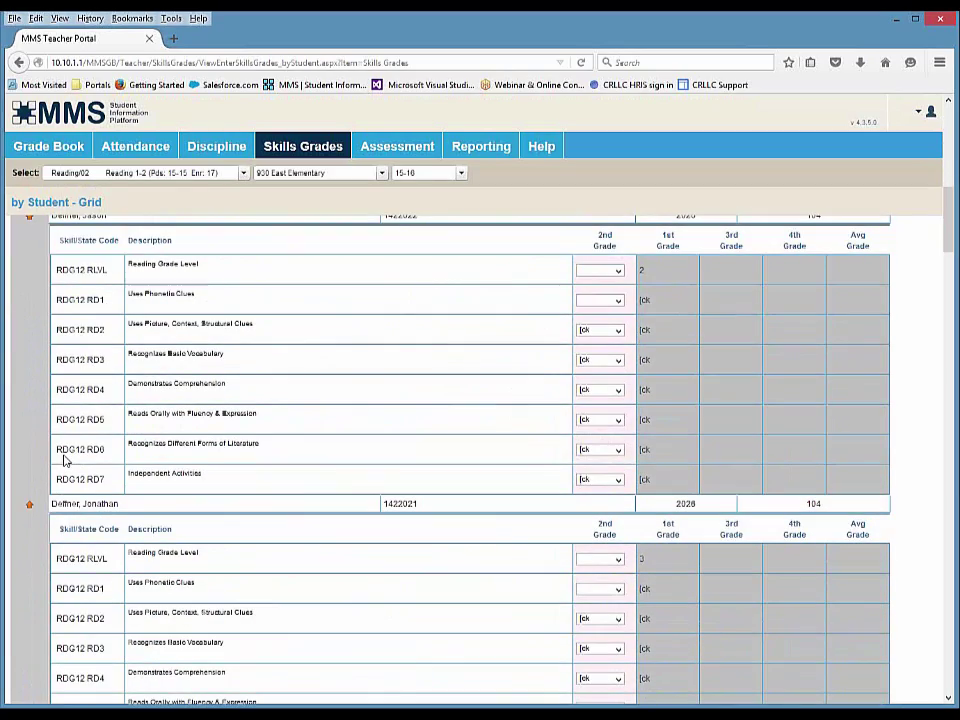
# Collapse all student rows and open the by Skill - Grid view for the Reading Grade Level skill (RDG12 RLVL).
pyautogui.scroll(12, 64, 459)
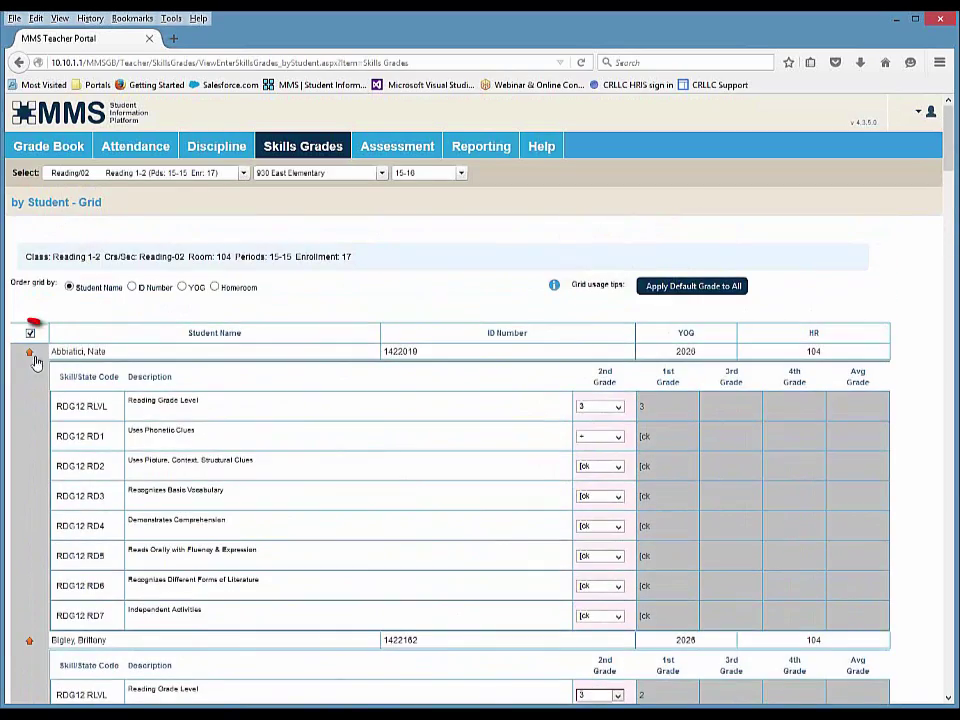
pyautogui.click(30, 335)
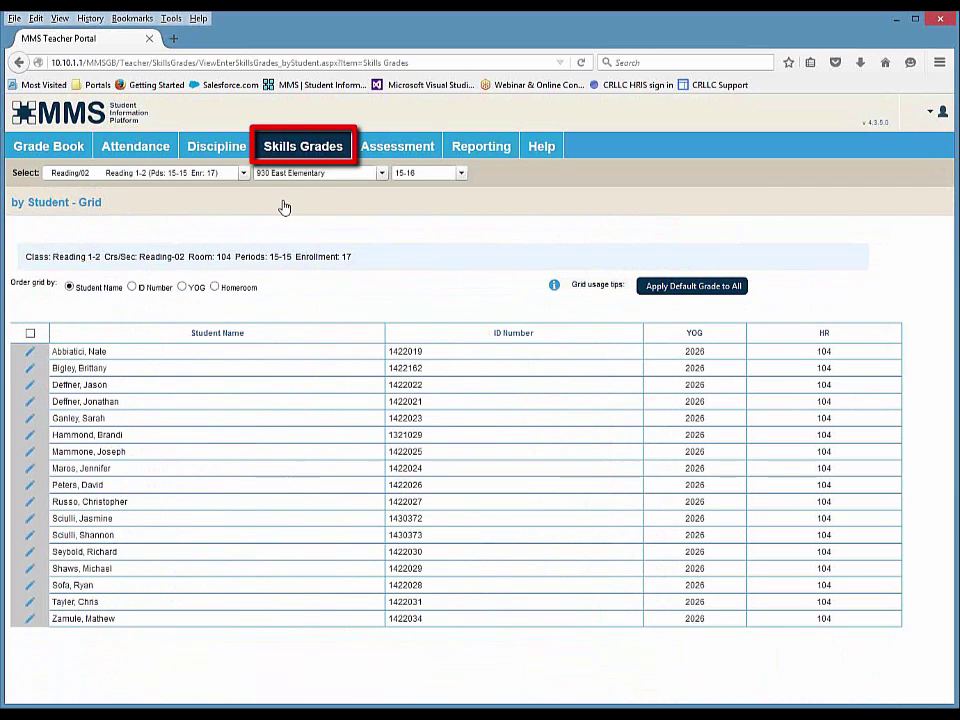
pyautogui.moveTo(298, 148)
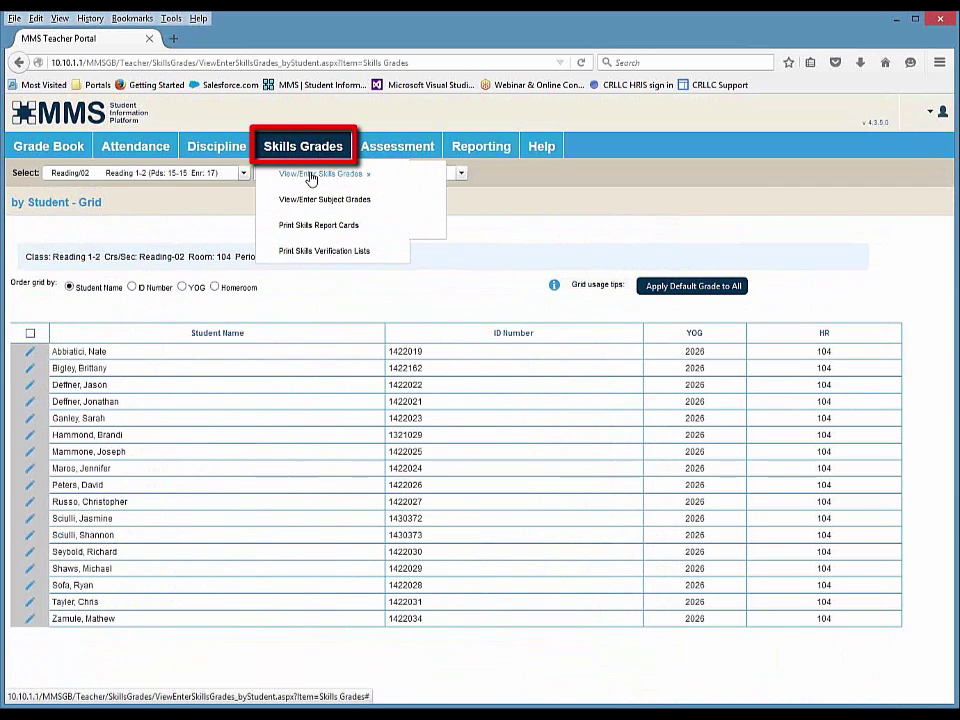
pyautogui.moveTo(317, 178)
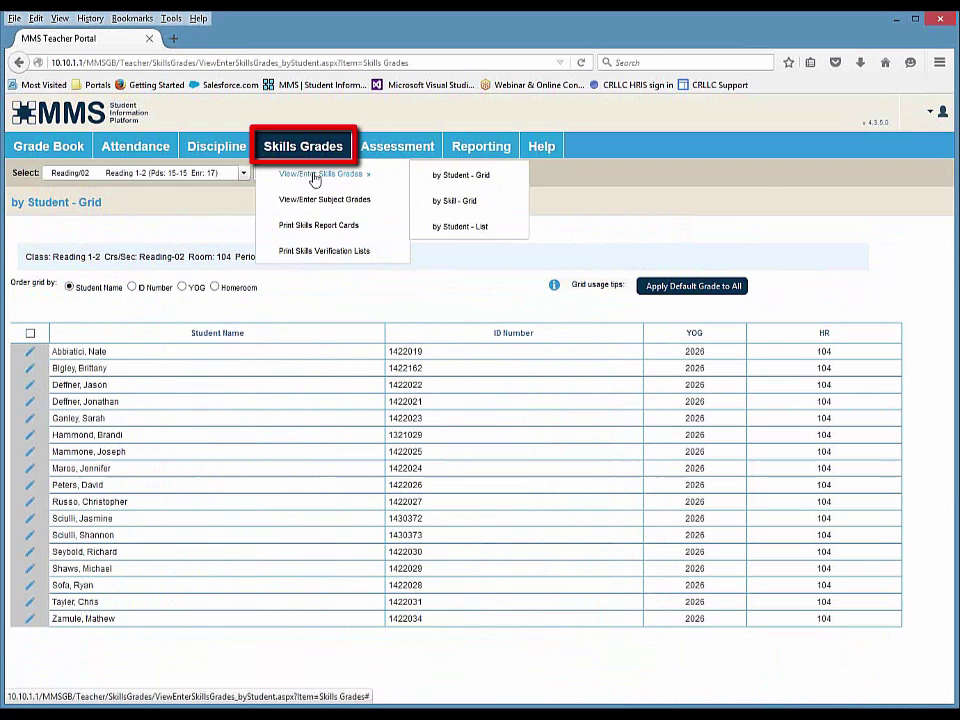
pyautogui.click(475, 204)
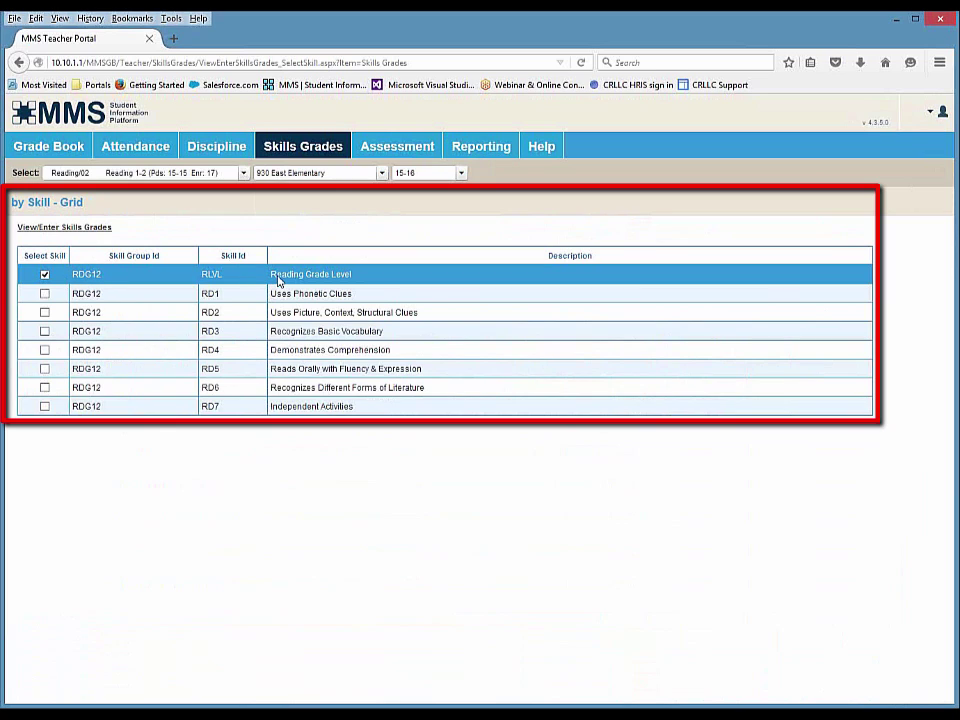
pyautogui.click(55, 229)
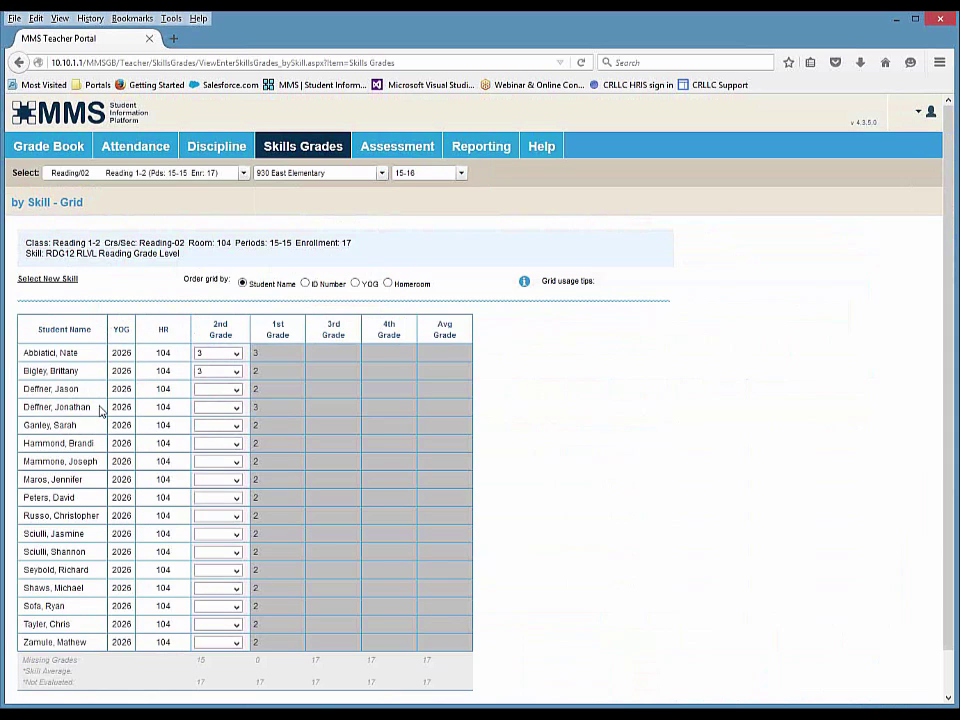
# Set the third student's 2nd-term Reading Grade Level to 2, and assign grade 2 to all students without overwriting existing grades.
pyautogui.click(230, 391)
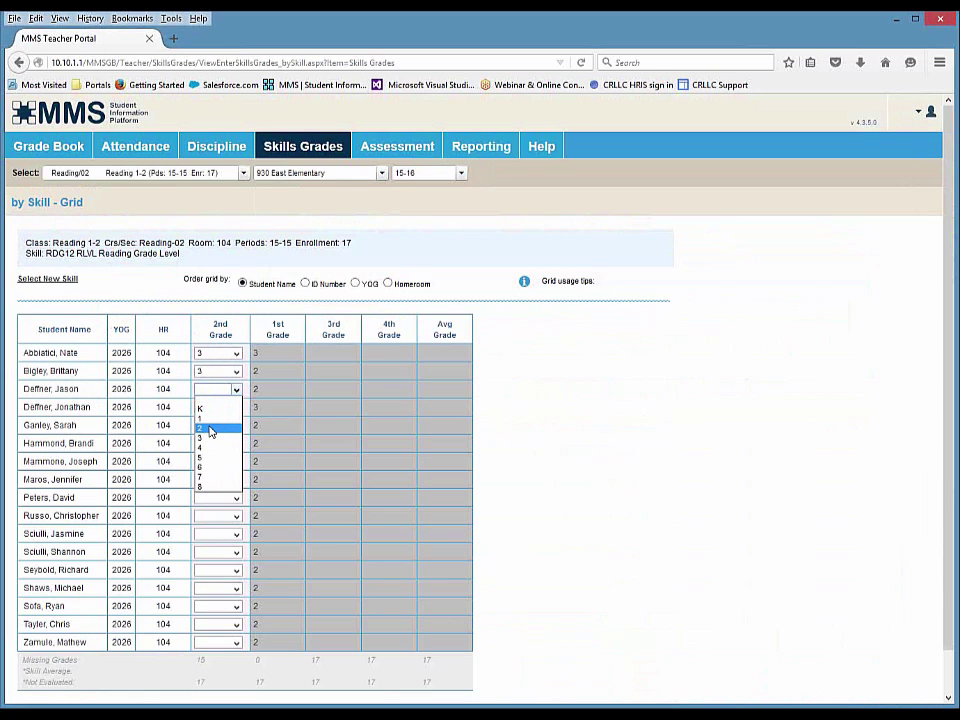
pyautogui.click(211, 429)
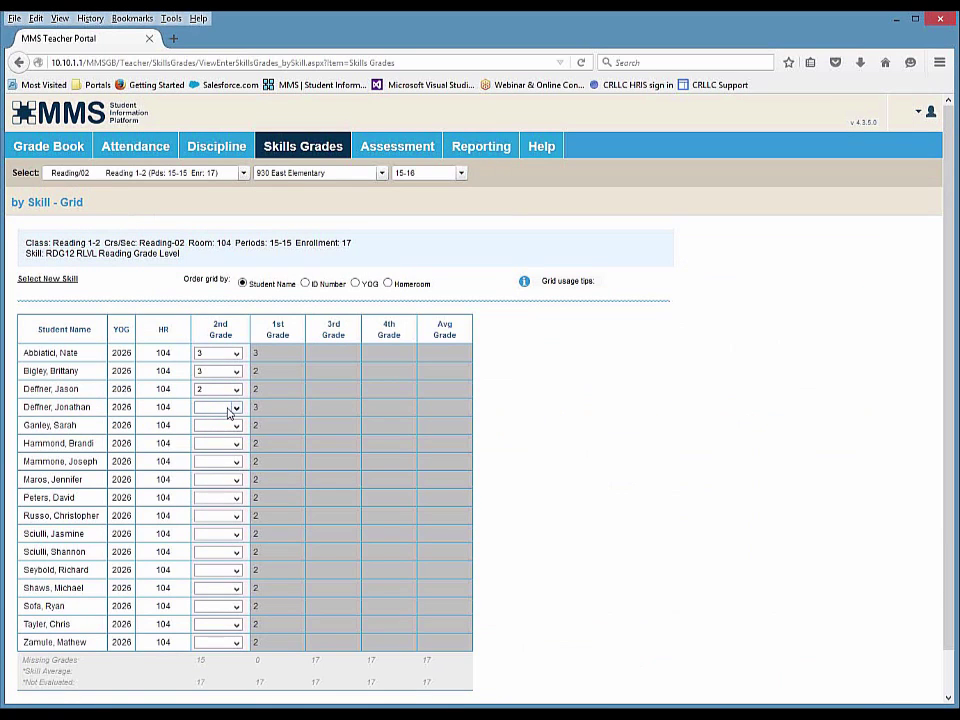
pyautogui.rightClick(232, 412)
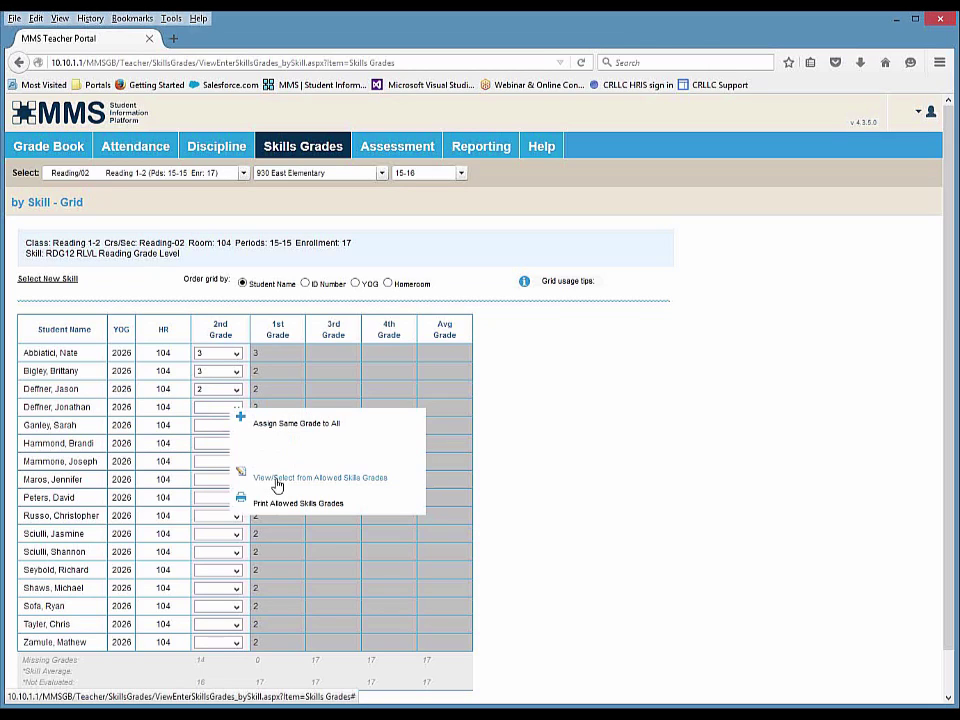
pyautogui.click(265, 428)
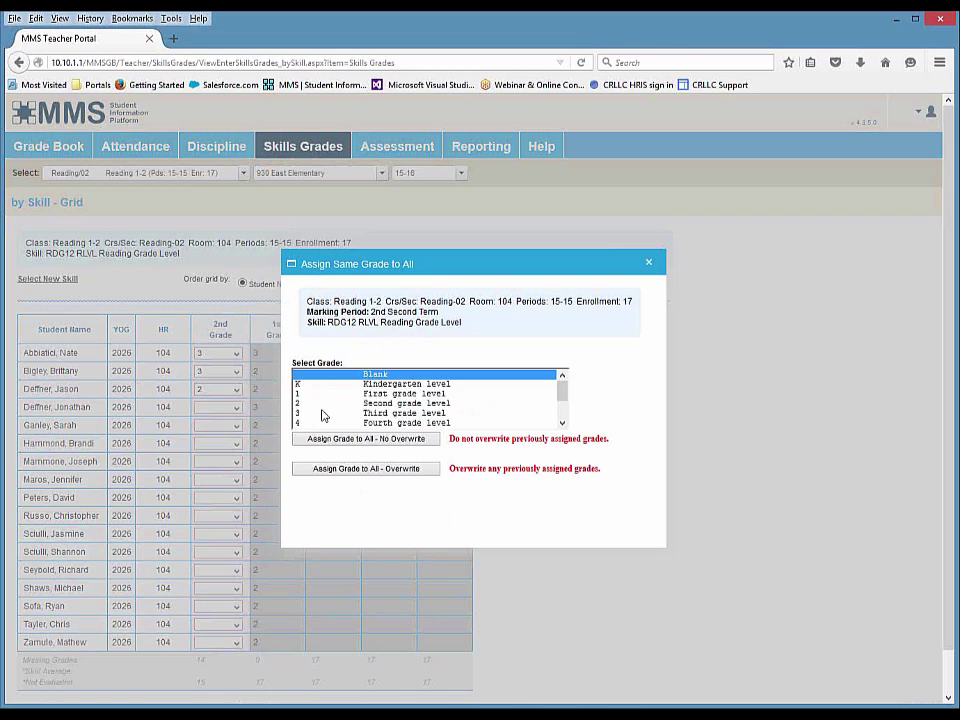
pyautogui.click(300, 406)
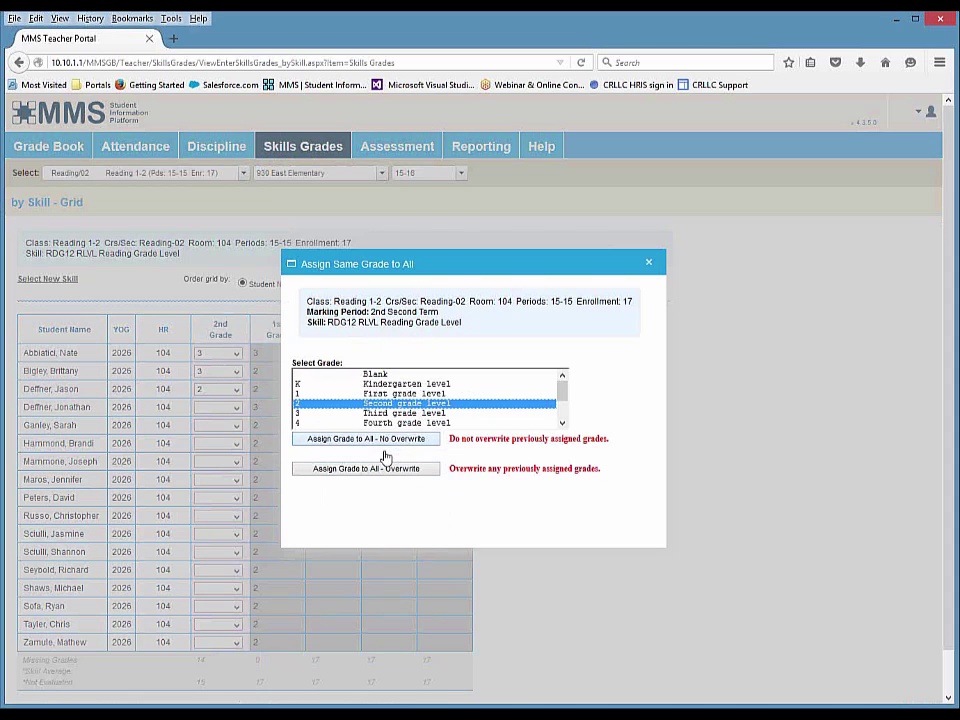
pyautogui.click(385, 447)
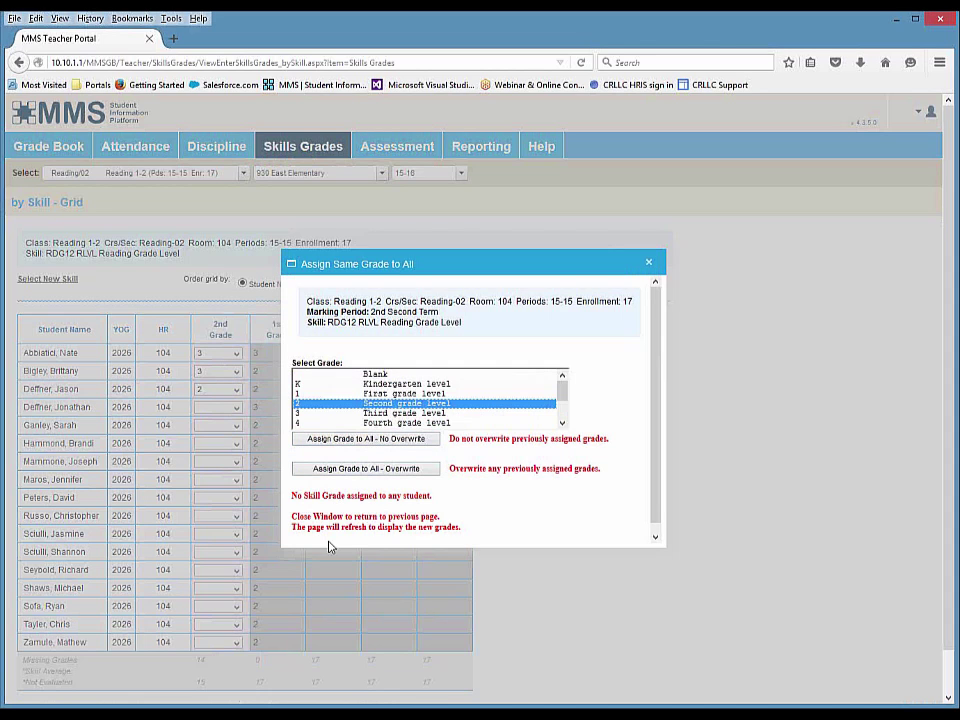
pyautogui.click(648, 263)
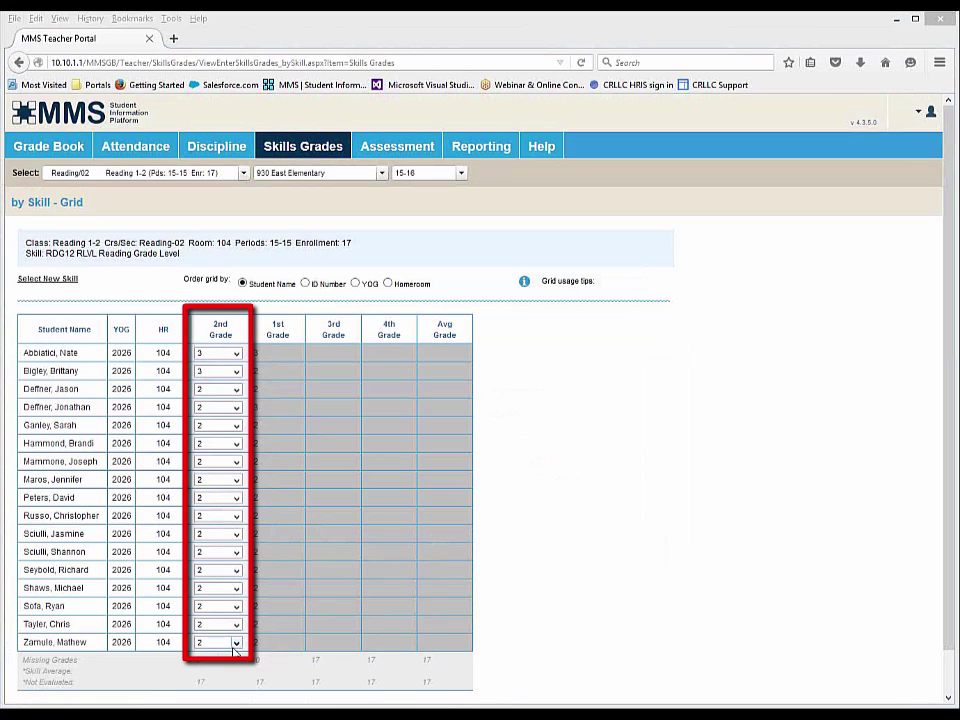
# Switch the skill grid to Uses Phonetic Clues (RDG12 RD1).
pyautogui.click(30, 283)
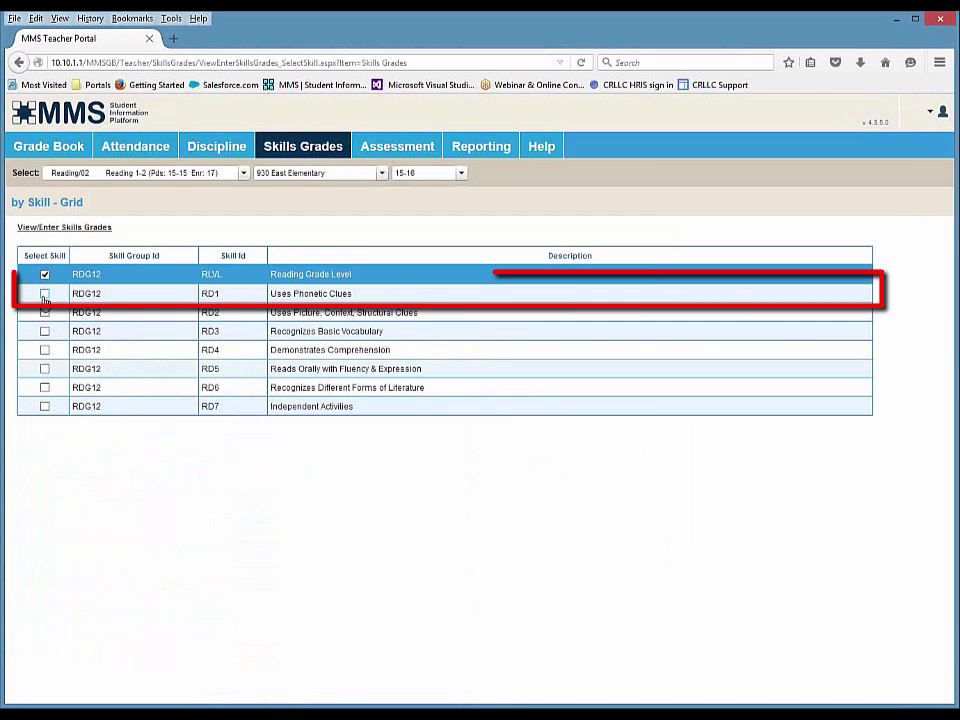
pyautogui.click(44, 293)
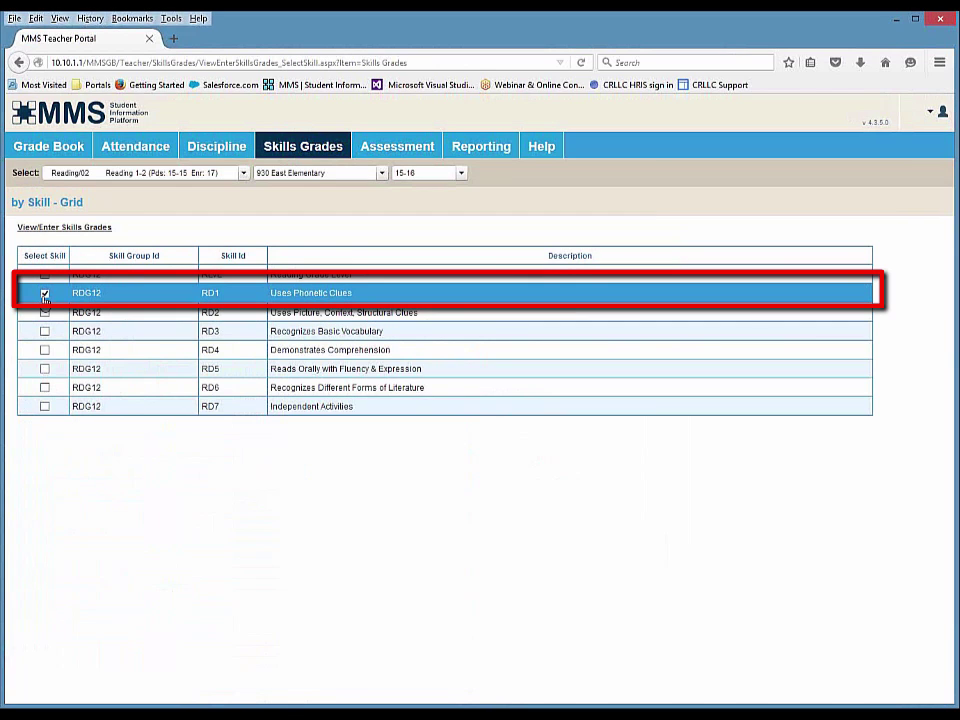
pyautogui.click(43, 230)
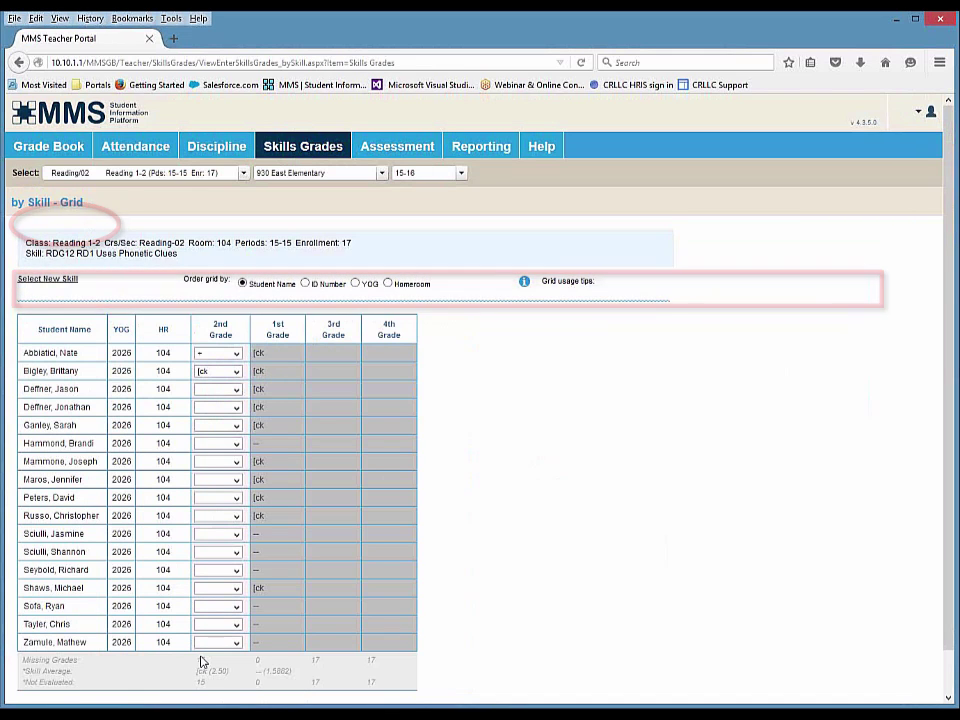
# Assign the 2nd-term grade [ck Satisfactory progress in an area to all students for RD1, overwriting previously assigned grades.
pyautogui.rightClick(211, 396)
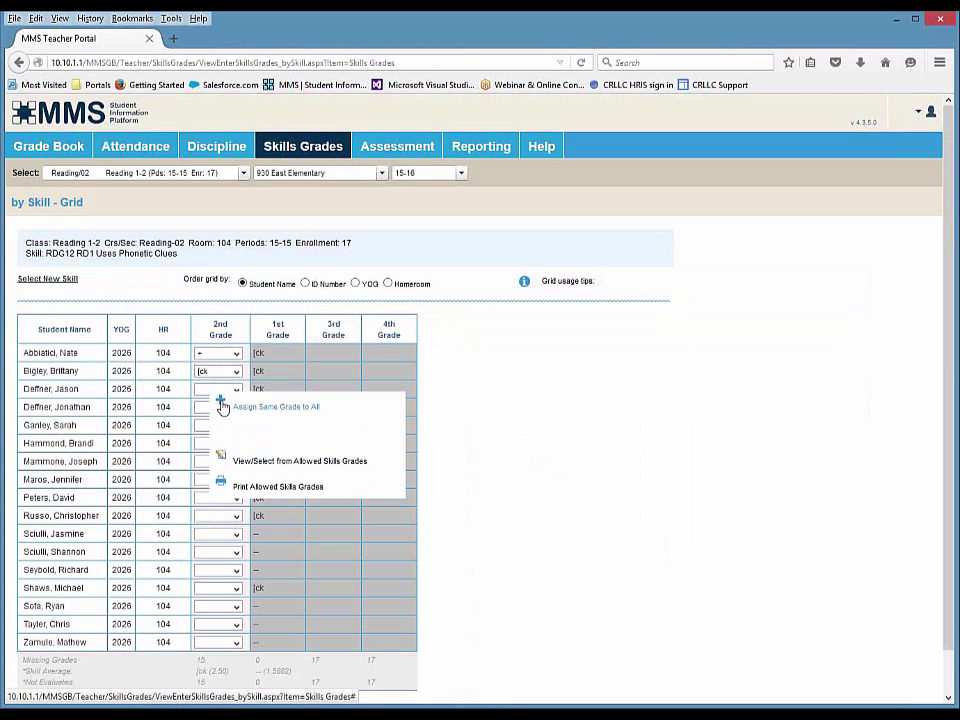
pyautogui.click(223, 407)
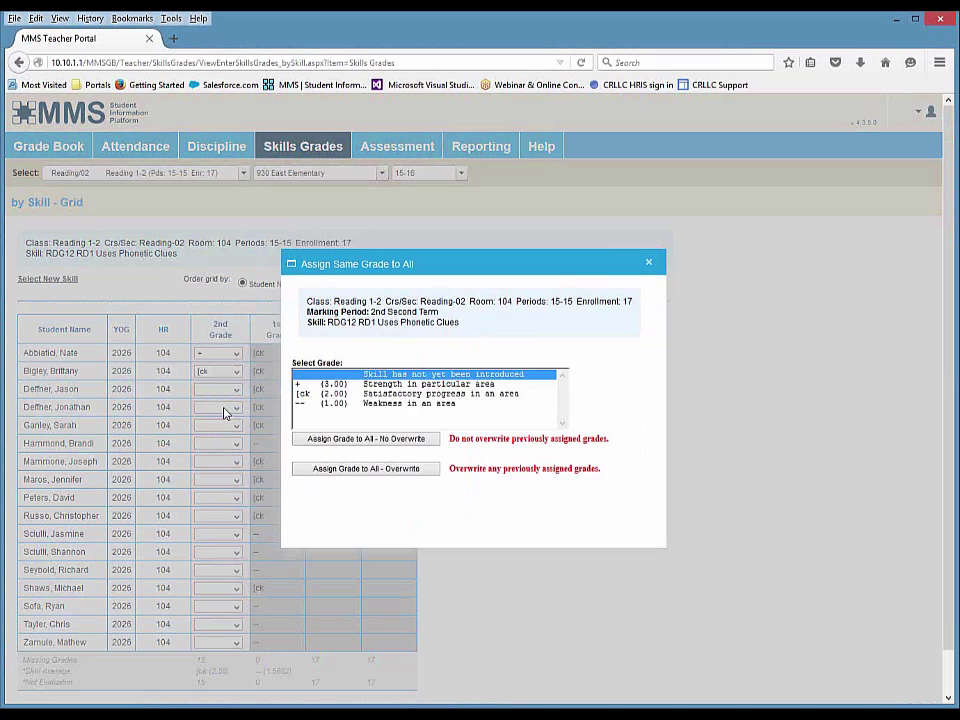
pyautogui.click(308, 395)
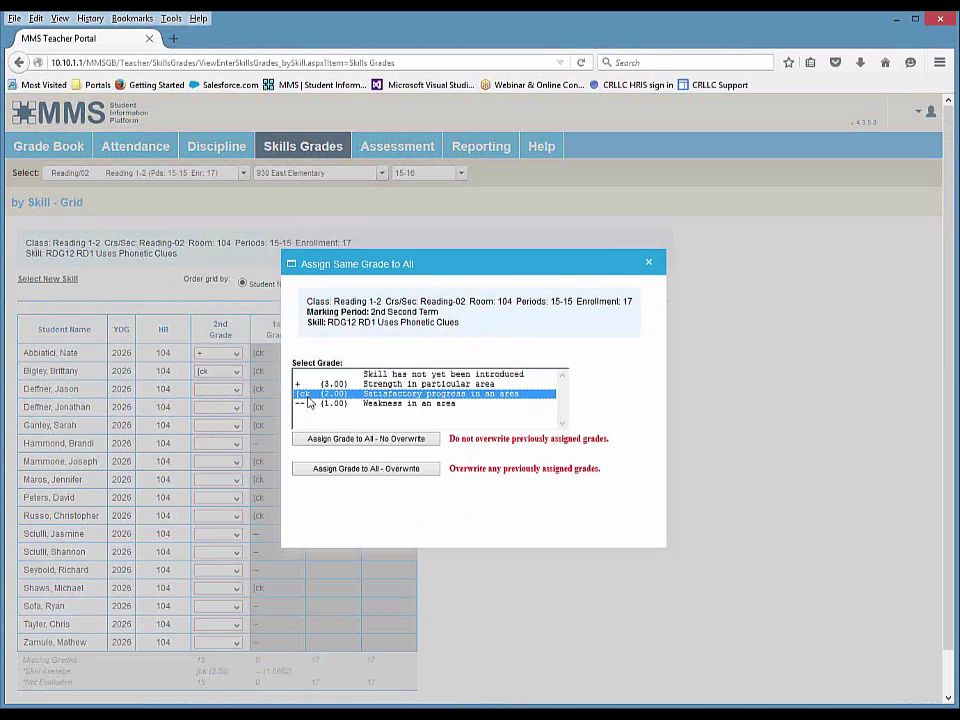
pyautogui.click(333, 444)
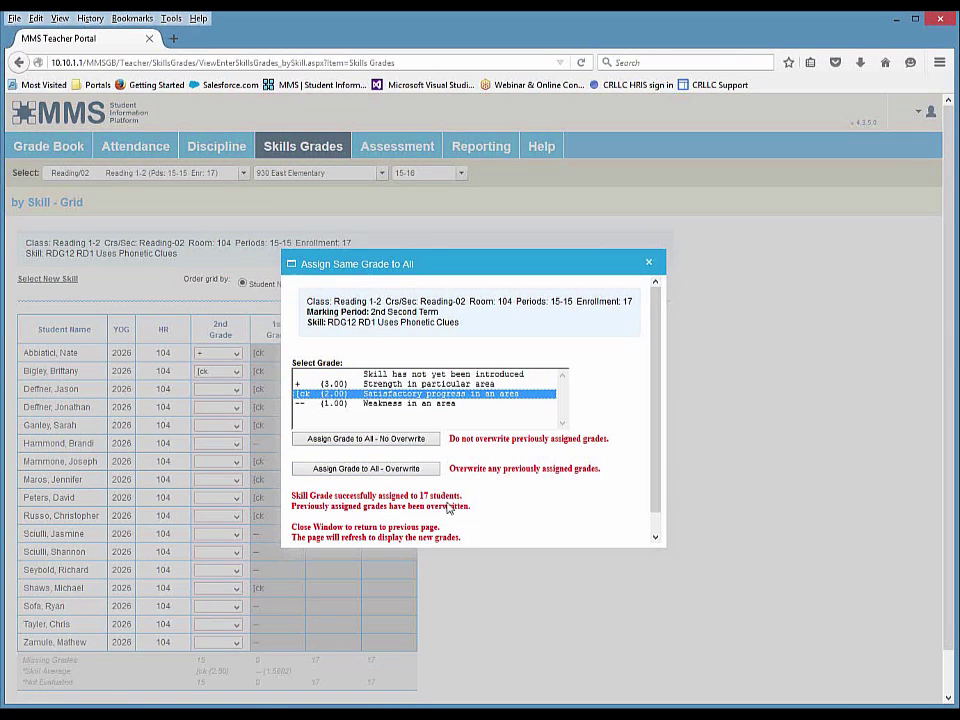
pyautogui.click(648, 263)
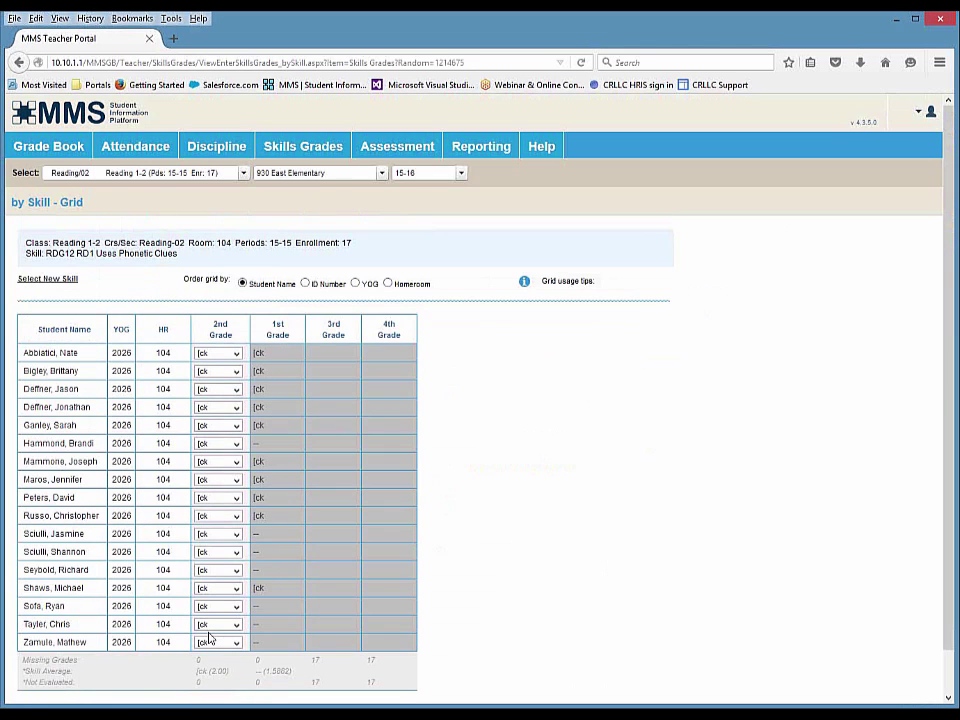
# Change the 2nd-term RD1 grade to + for the first student and to -- for the seventh student.
pyautogui.click(219, 355)
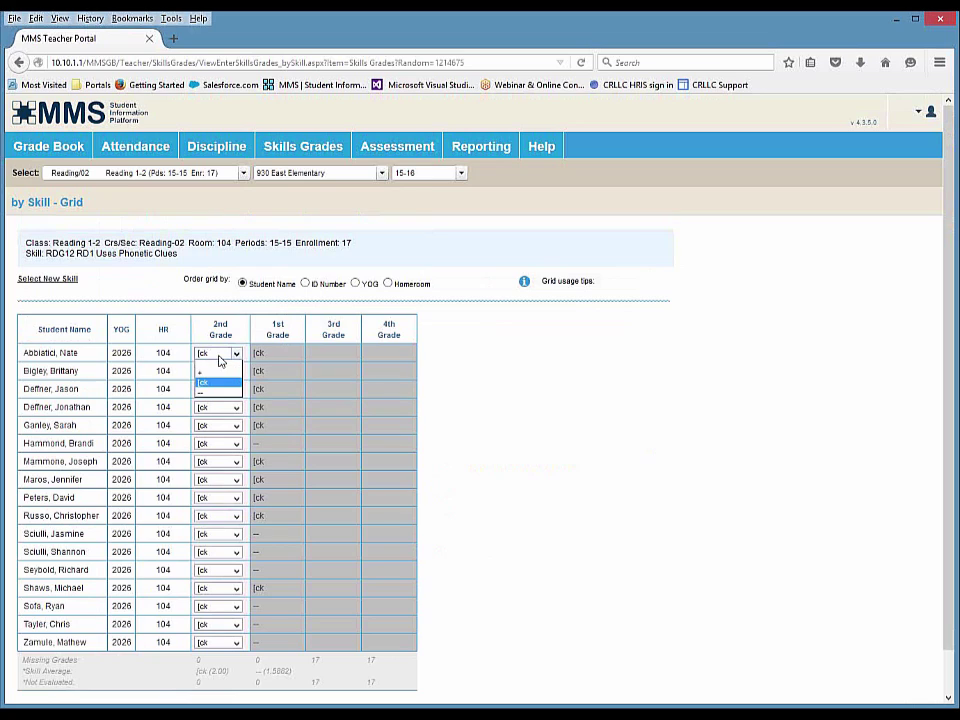
pyautogui.click(216, 376)
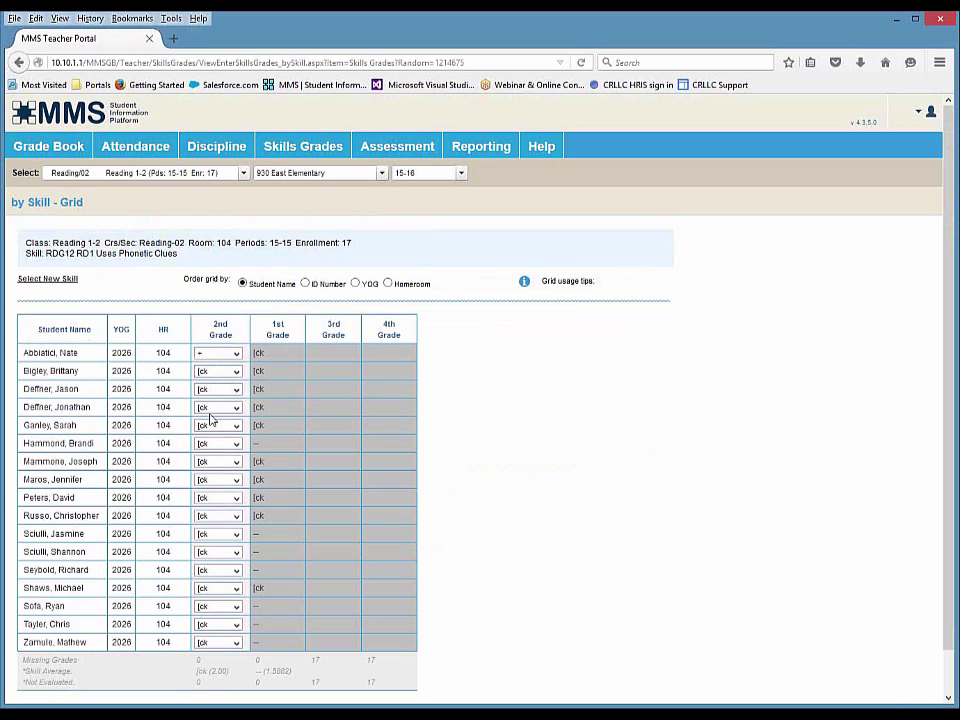
pyautogui.click(212, 467)
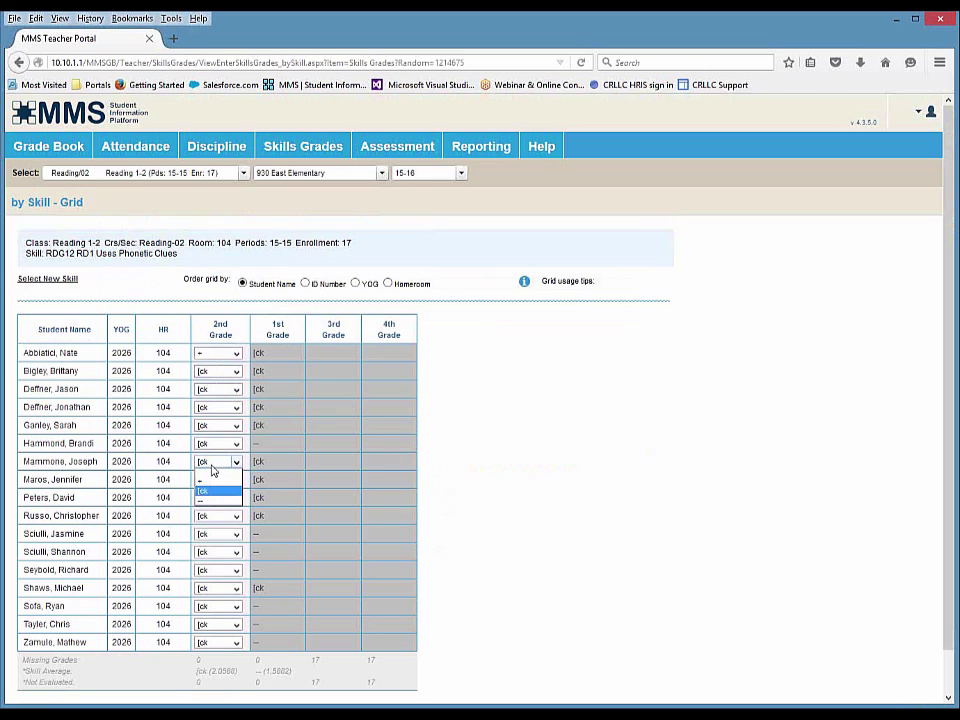
pyautogui.click(208, 505)
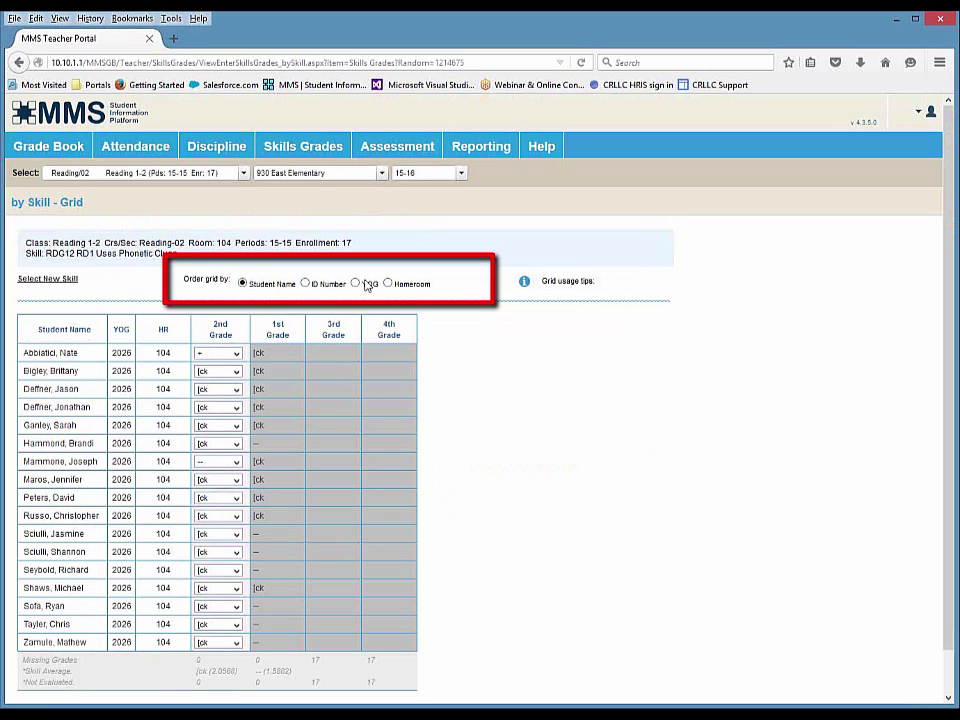
# Order the skill grid by ID number and switch the class to StudyHabits/02, Study Habits 1-2.
pyautogui.click(305, 284)
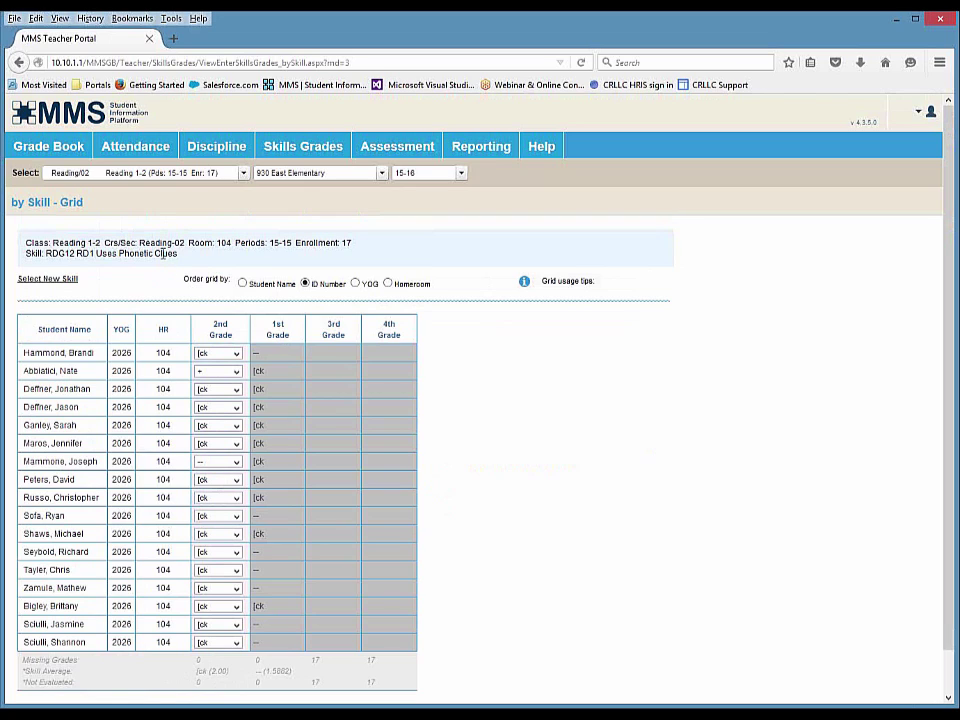
pyautogui.click(148, 177)
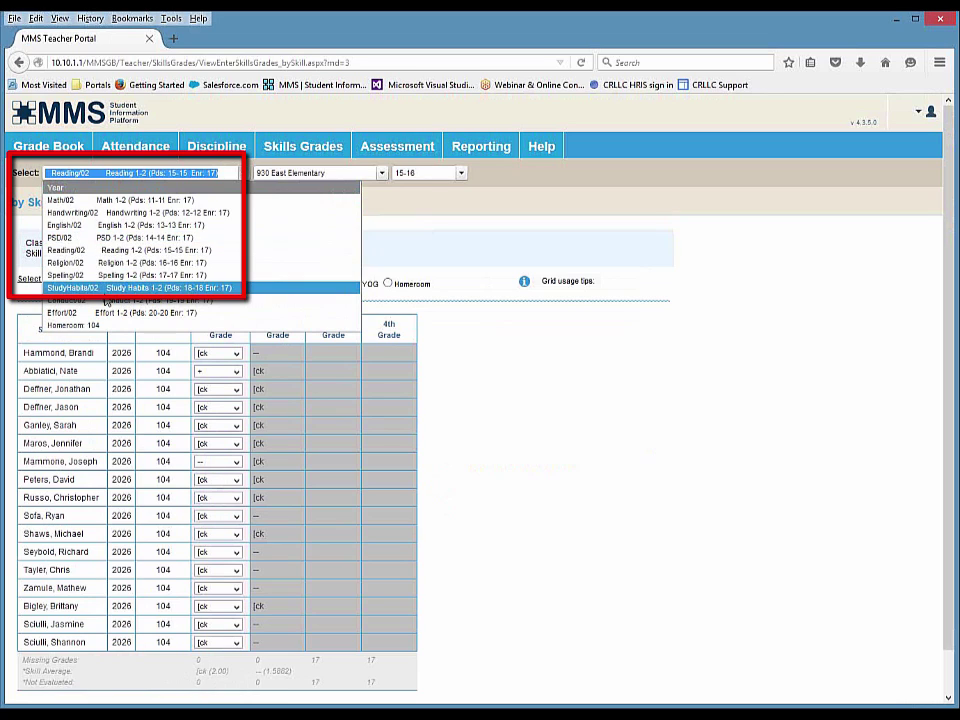
pyautogui.click(105, 288)
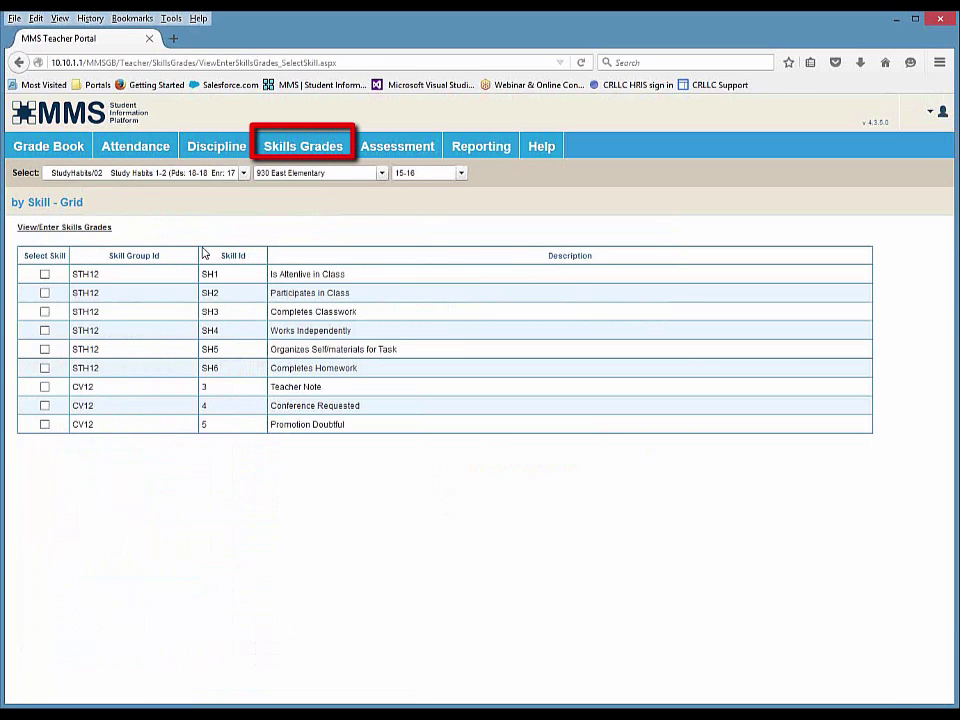
# Open the by Student - List view for Study Habits 1-2 and order the list by student name.
pyautogui.moveTo(302, 152)
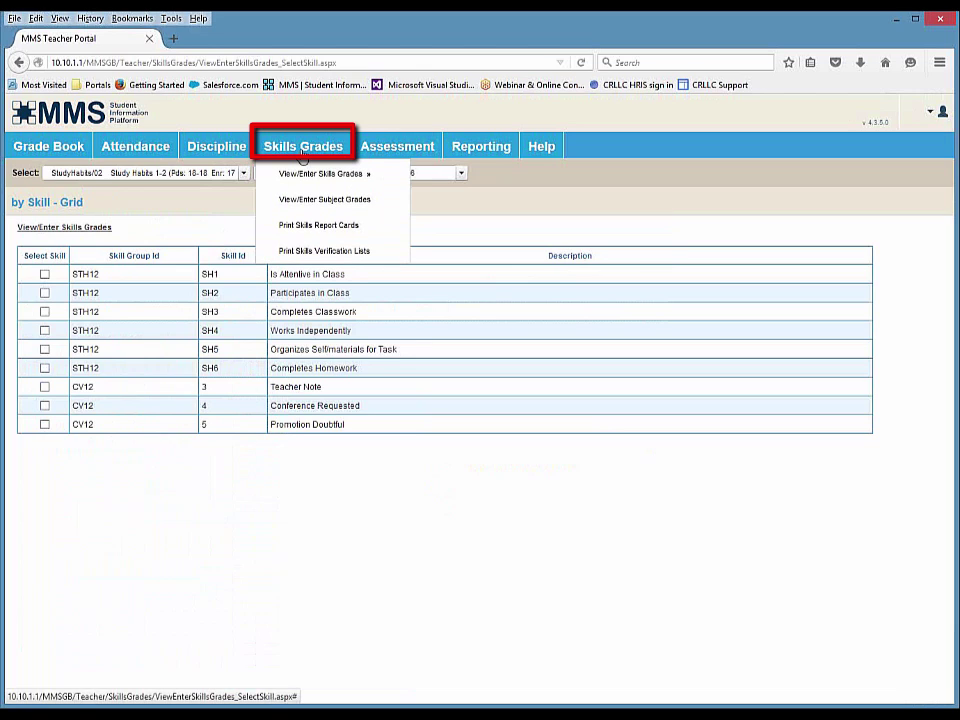
pyautogui.moveTo(304, 178)
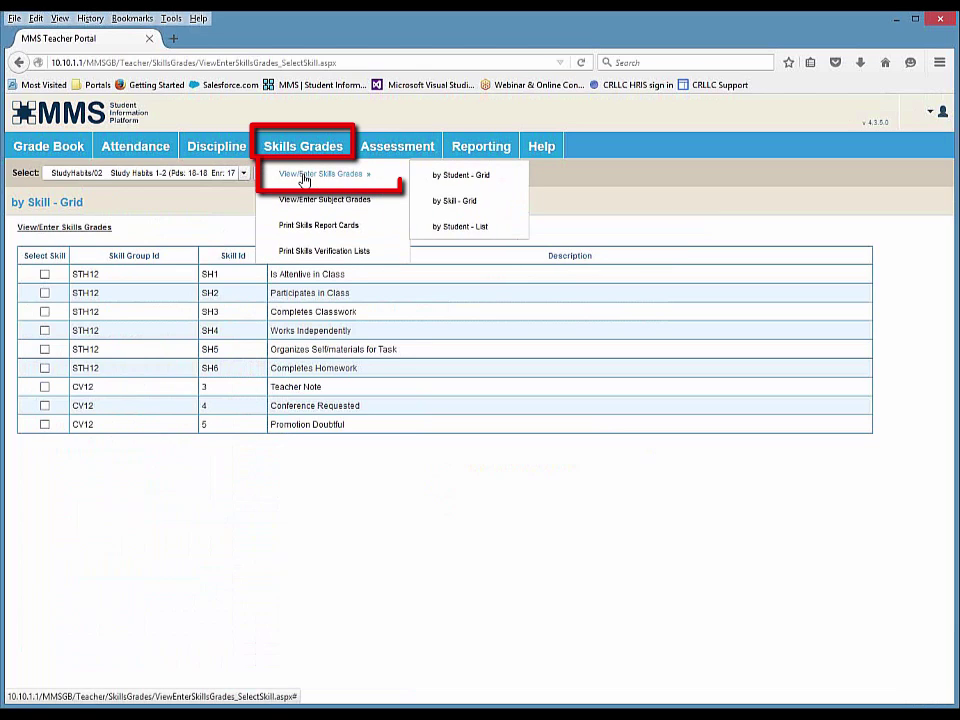
pyautogui.click(451, 230)
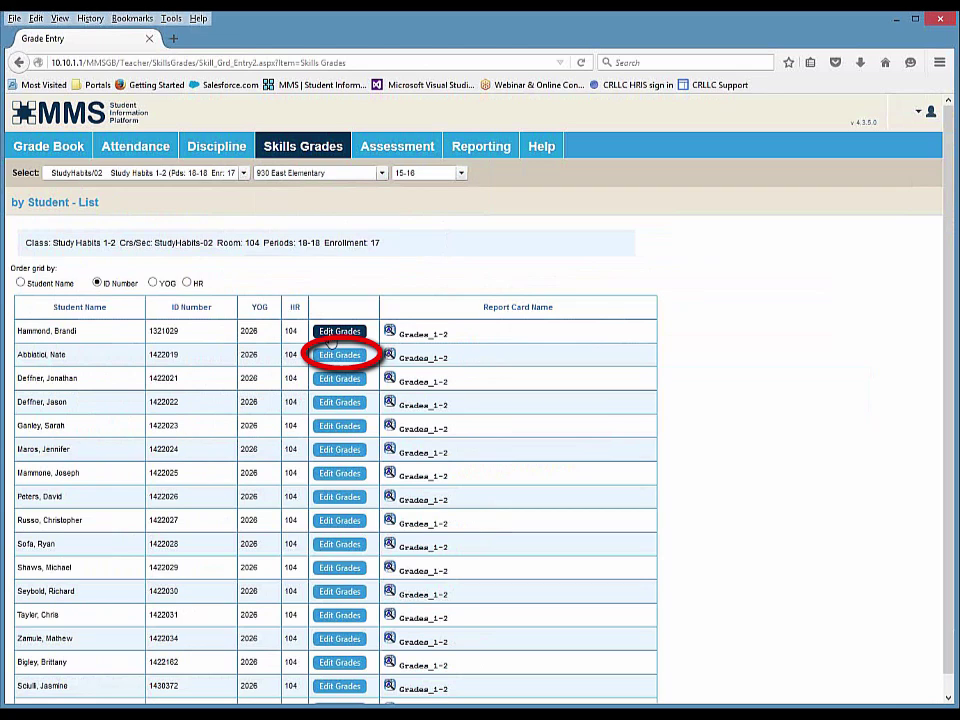
pyautogui.click(52, 286)
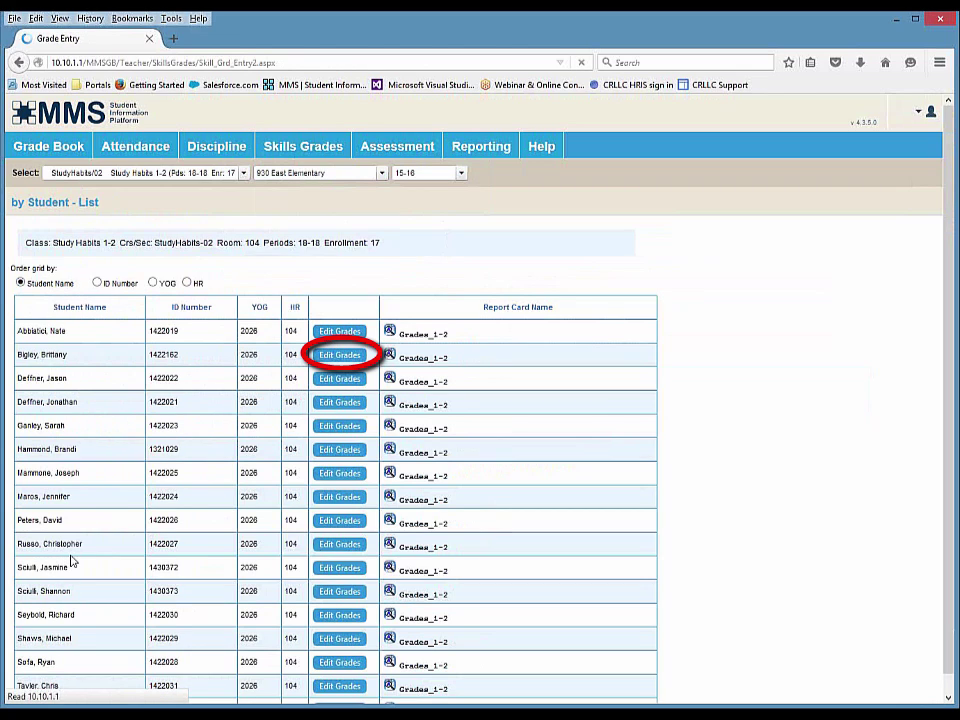
# Edit the second student's 2nd-term grades: [ck for Is Attentive in Class, Participates in Class and Works Independently, and + for Completes Classwork.
pyautogui.click(337, 358)
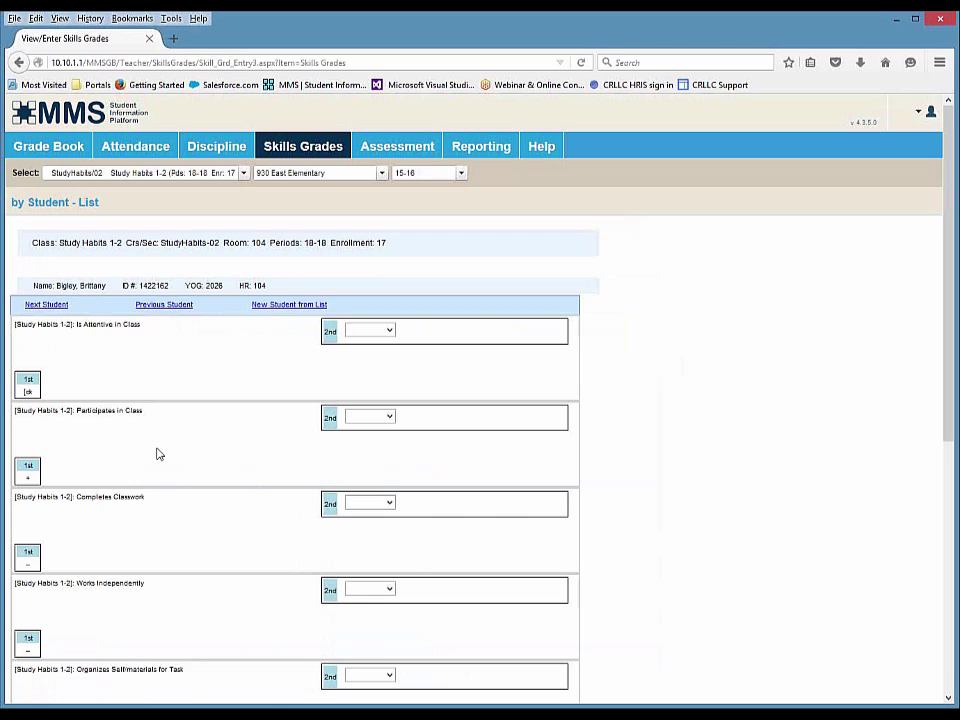
pyautogui.click(389, 331)
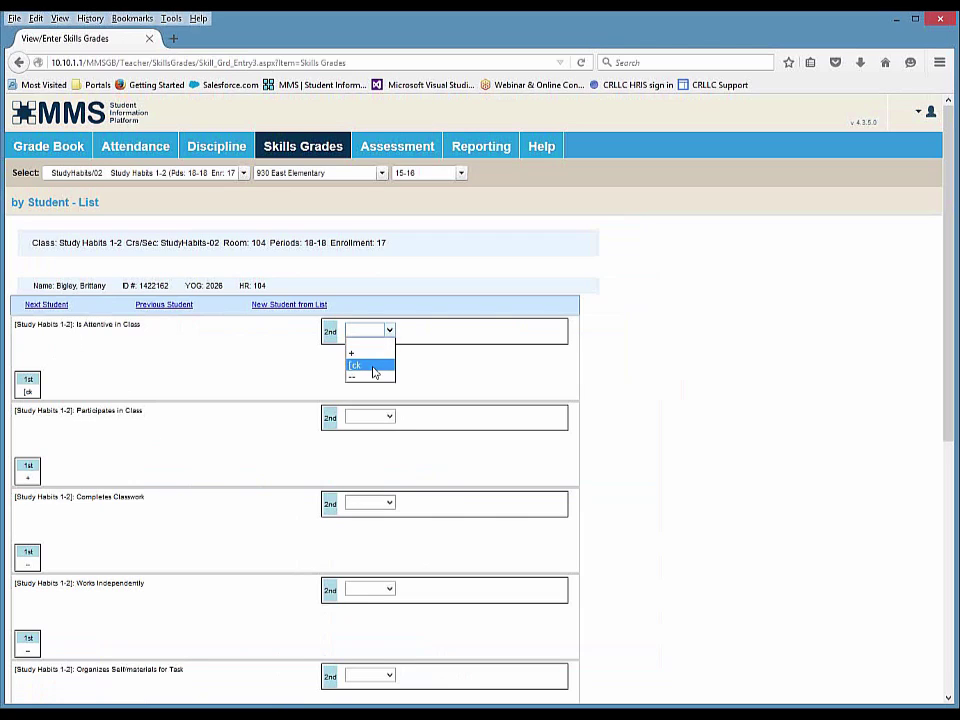
pyautogui.click(375, 373)
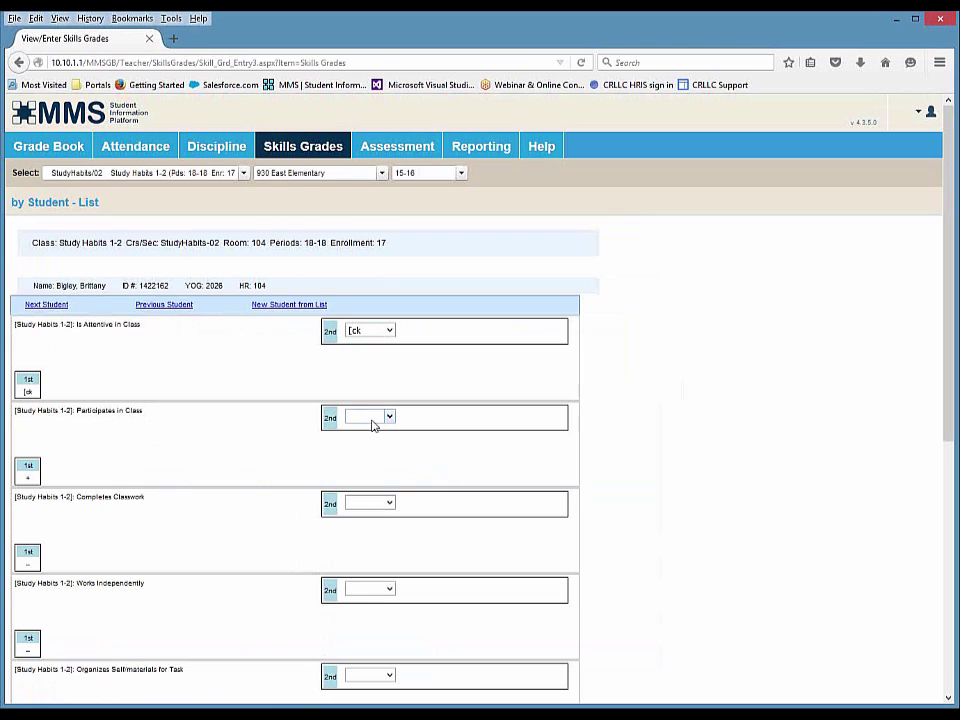
pyautogui.click(389, 417)
pyautogui.click(372, 459)
pyautogui.click(375, 503)
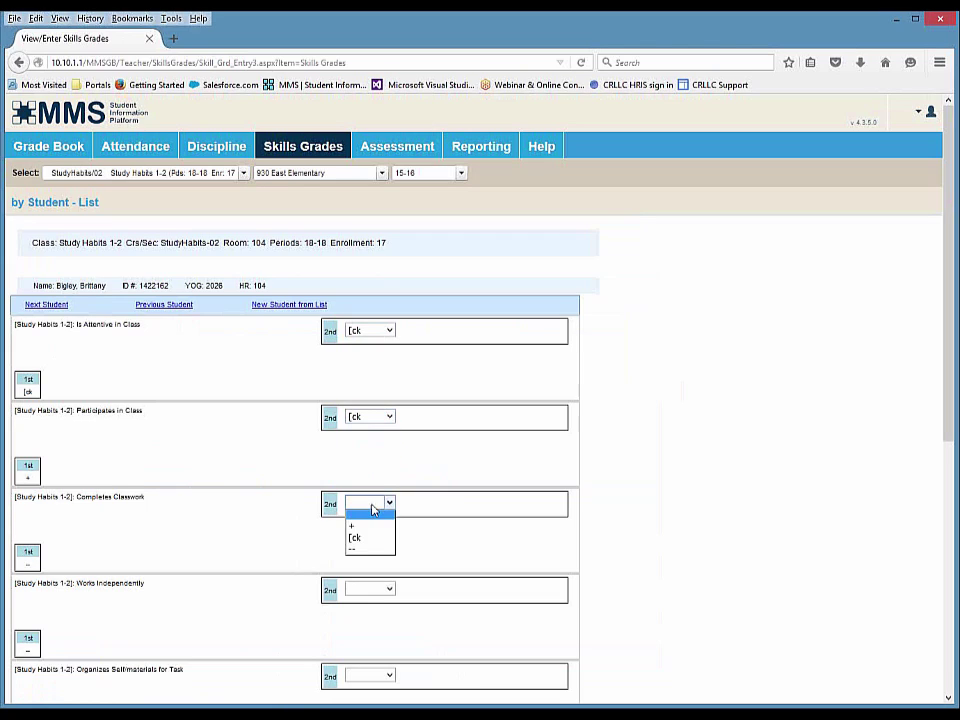
pyautogui.click(368, 523)
pyautogui.click(375, 596)
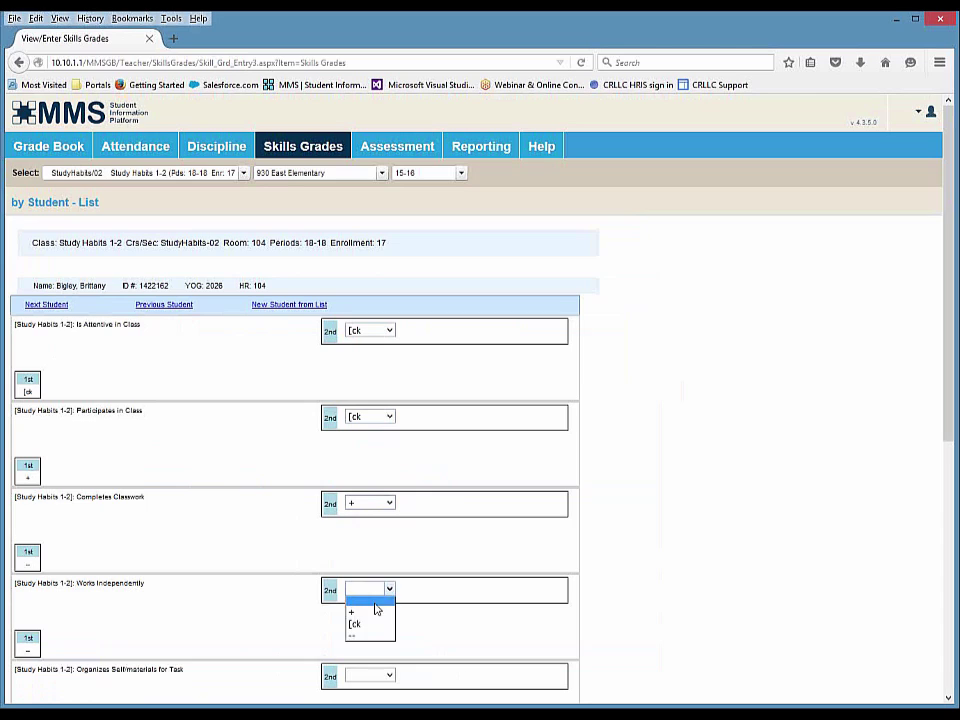
pyautogui.click(366, 626)
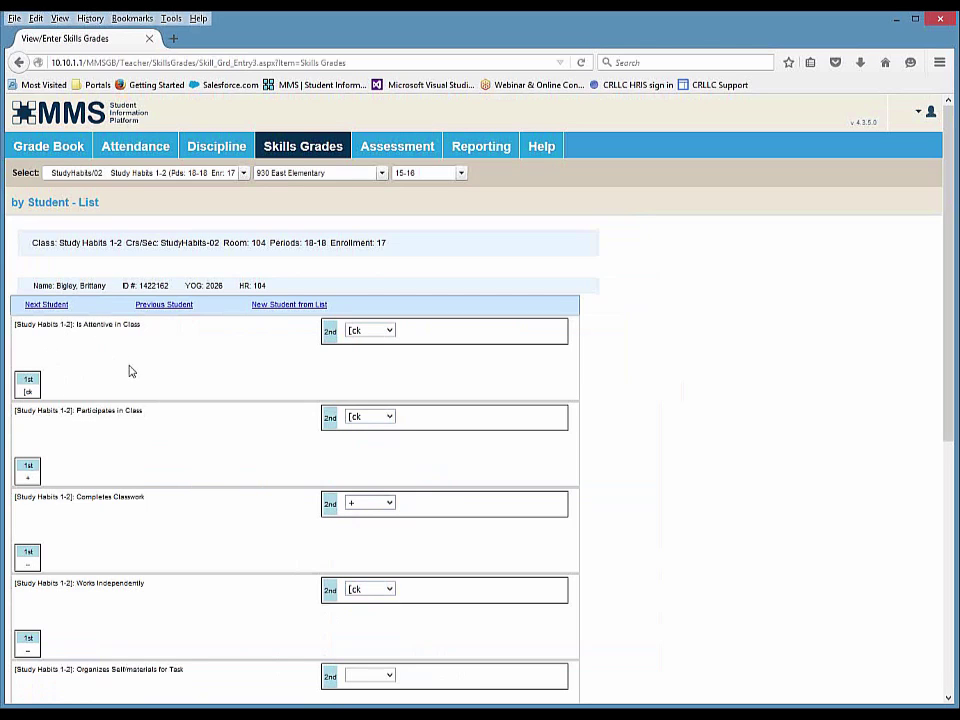
# Set the student's 2nd-term grades for Organizes Self/materials for Task and Completes Homework to [ck.
pyautogui.scroll(-6, 129, 371)
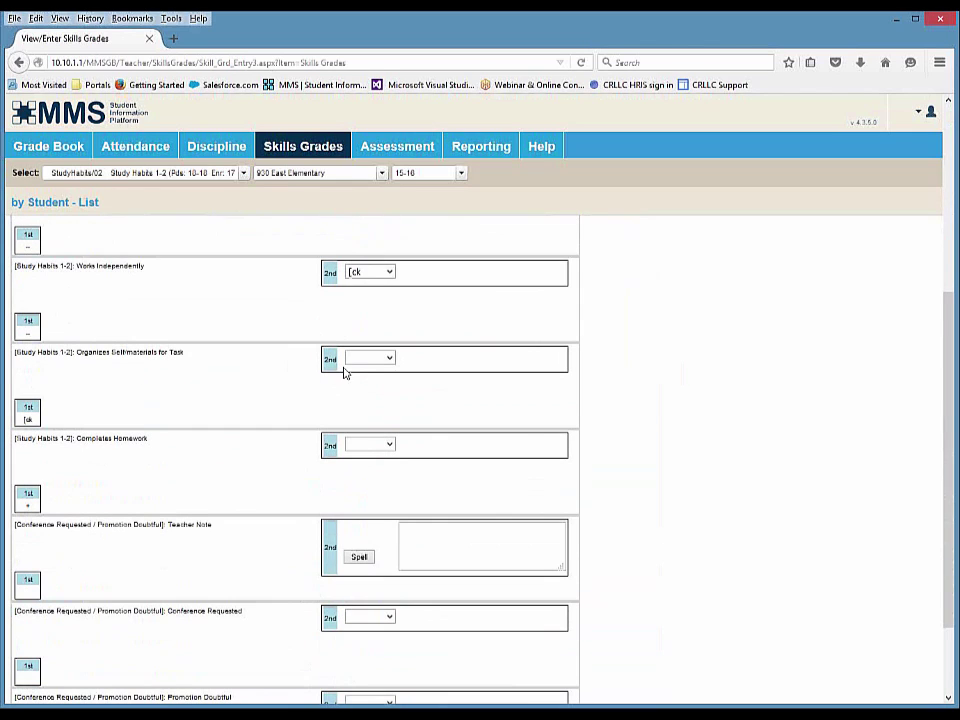
pyautogui.click(368, 358)
pyautogui.click(368, 392)
pyautogui.click(368, 448)
pyautogui.click(370, 480)
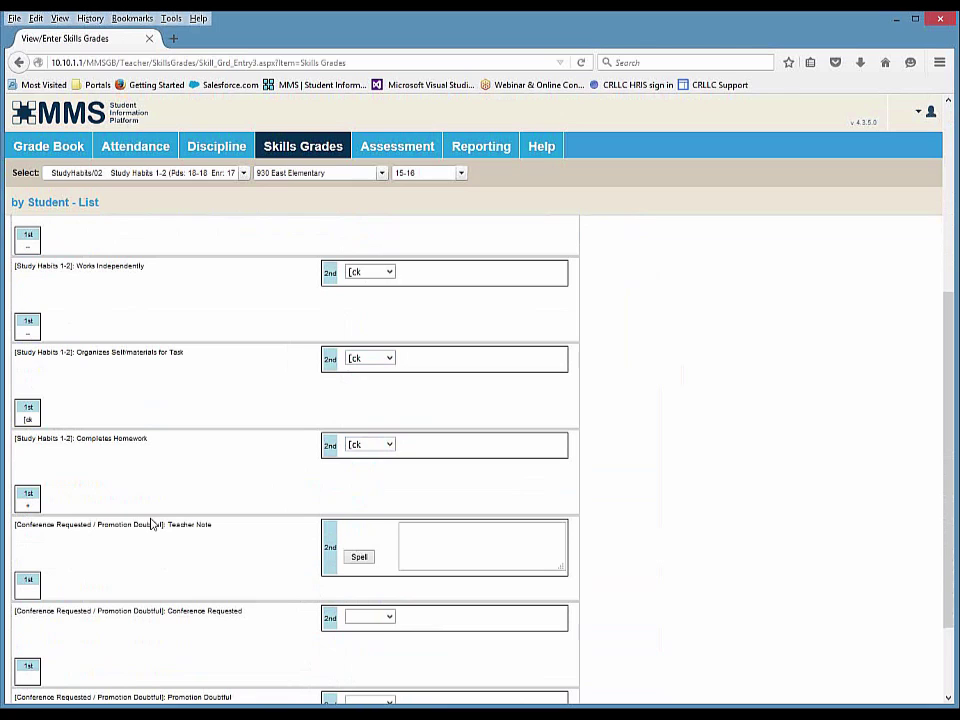
# Enter a first name plus "is very helpful in clas." as the 2nd-term Teacher Note; spell-check it, ignoring the name and changing "clas" to "class".
pyautogui.scroll(-2, 151, 521)
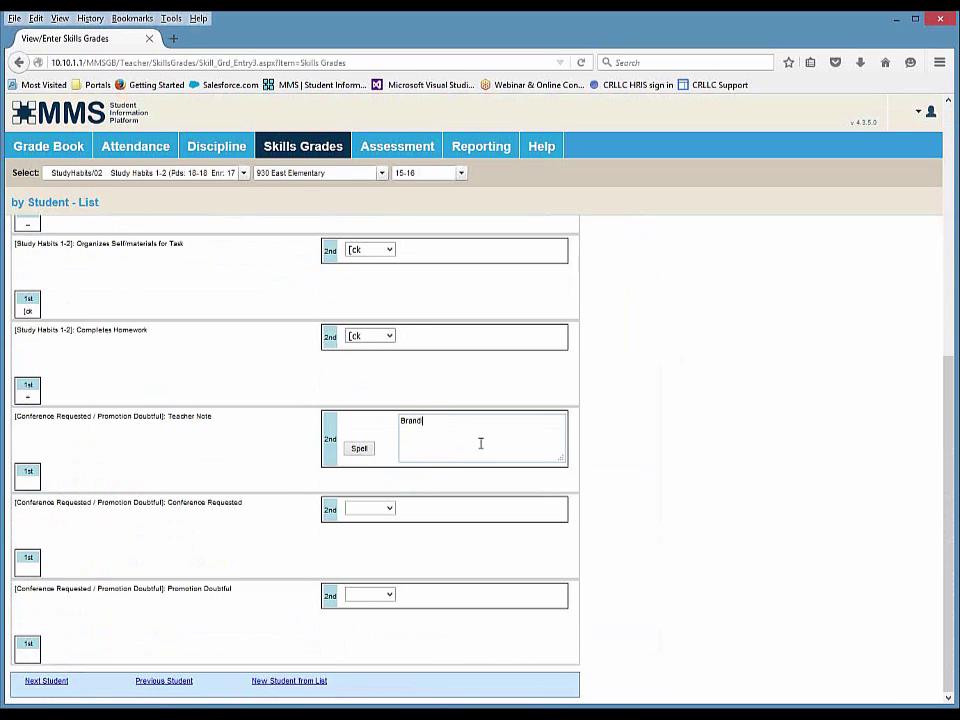
pyautogui.write('is very helpful in clas.')
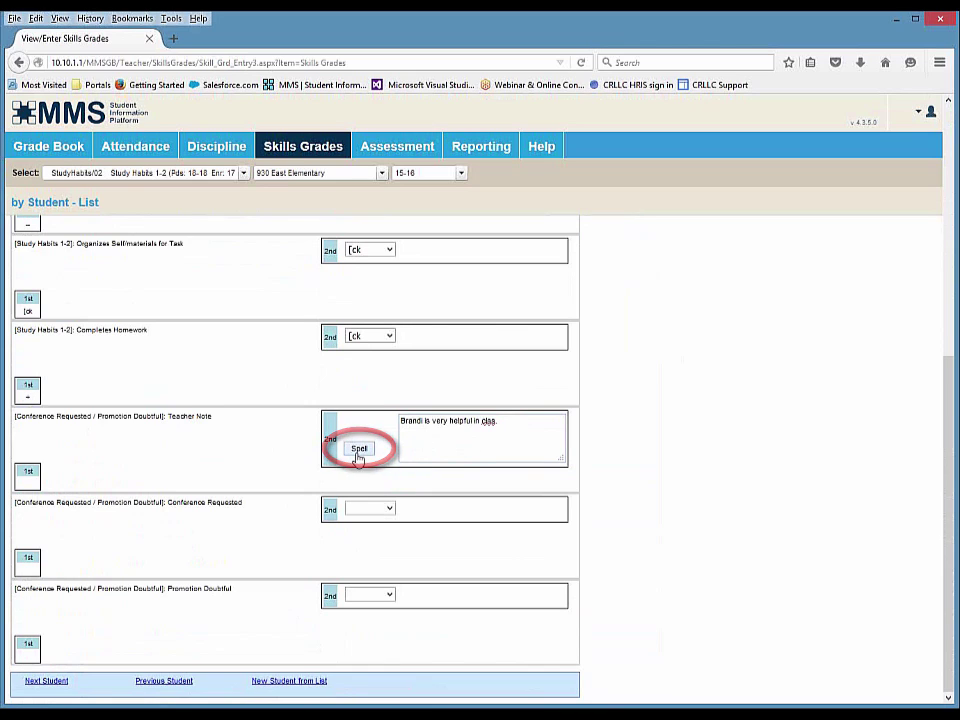
pyautogui.click(358, 455)
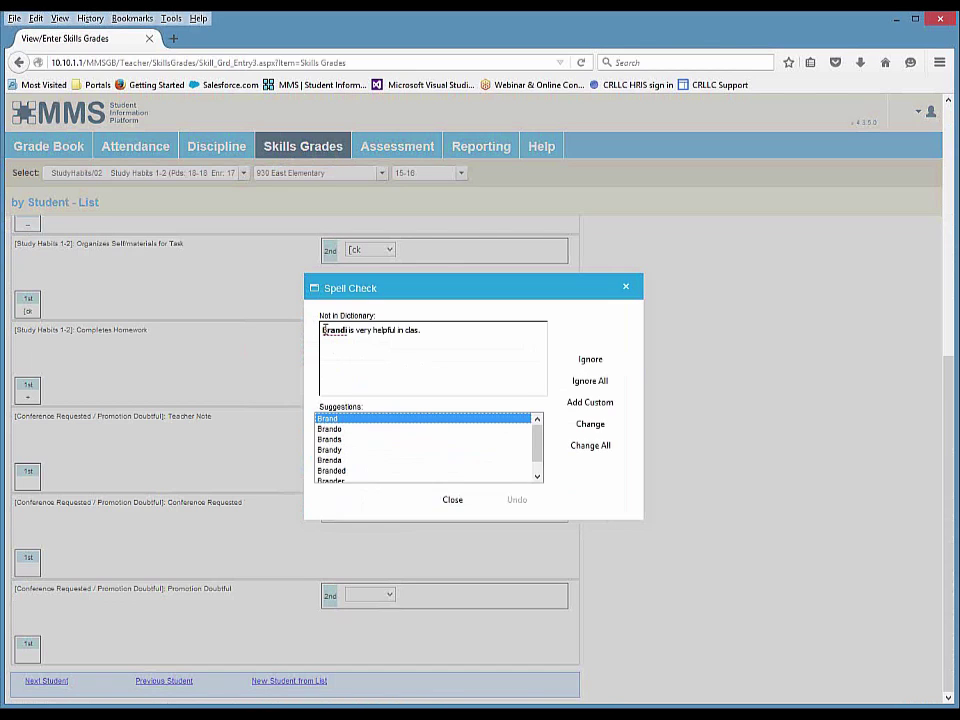
pyautogui.click(590, 361)
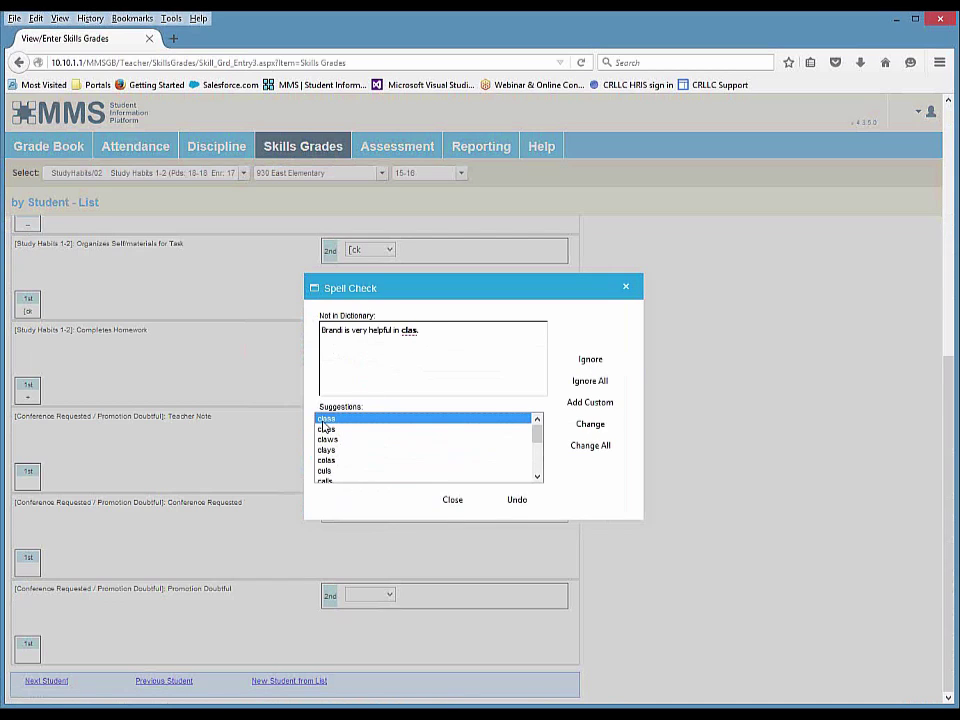
pyautogui.click(590, 425)
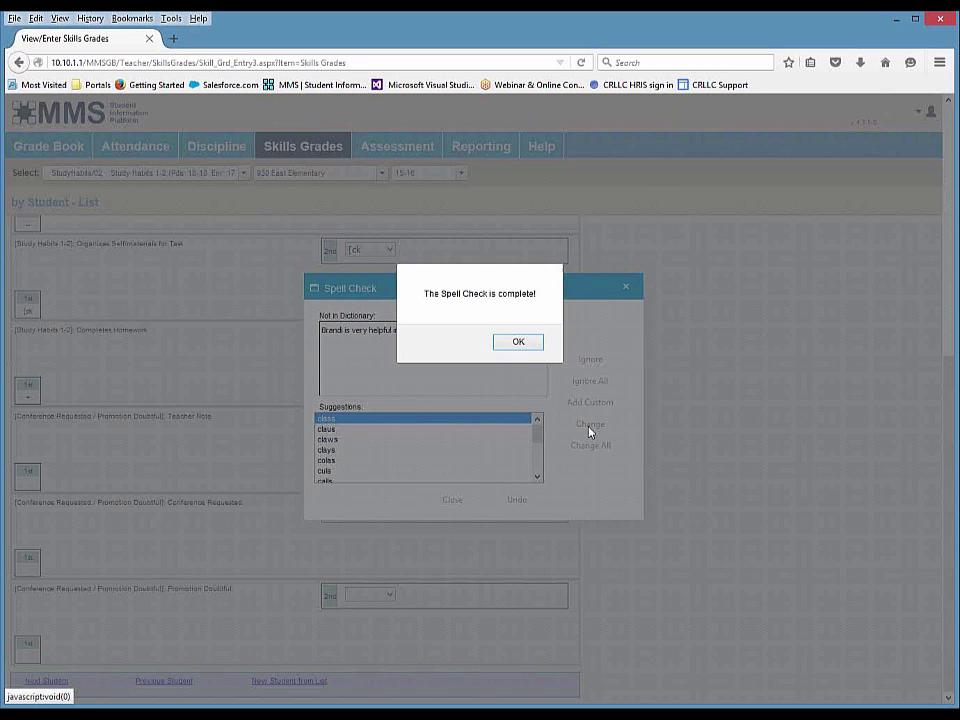
pyautogui.click(519, 346)
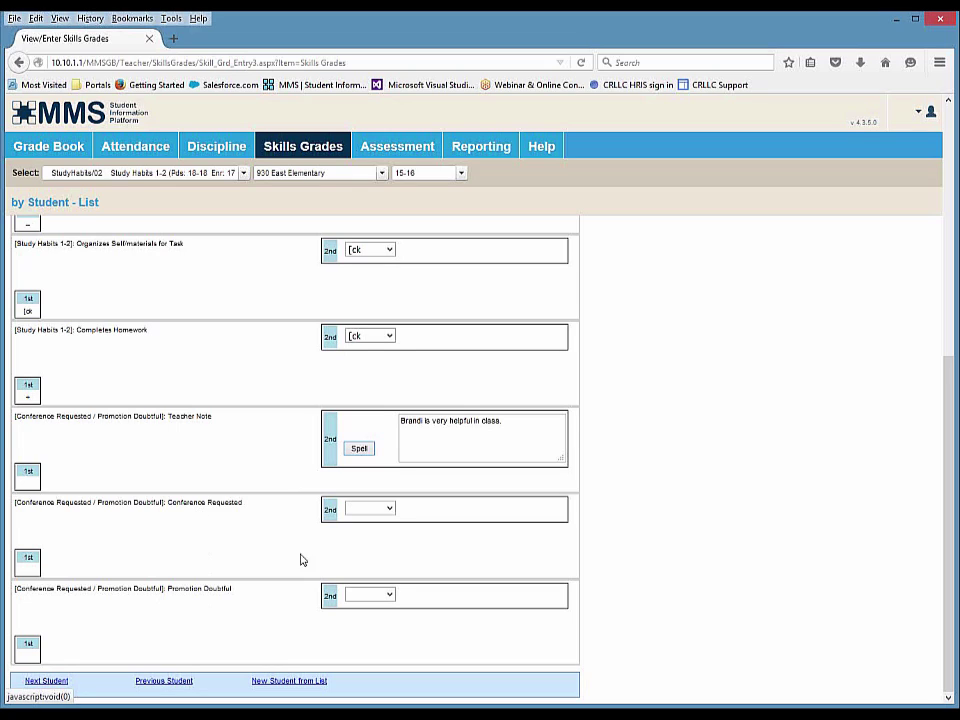
# Keep the blank option for the 2nd-term Conference Requested item and go on to the next student.
pyautogui.click(389, 509)
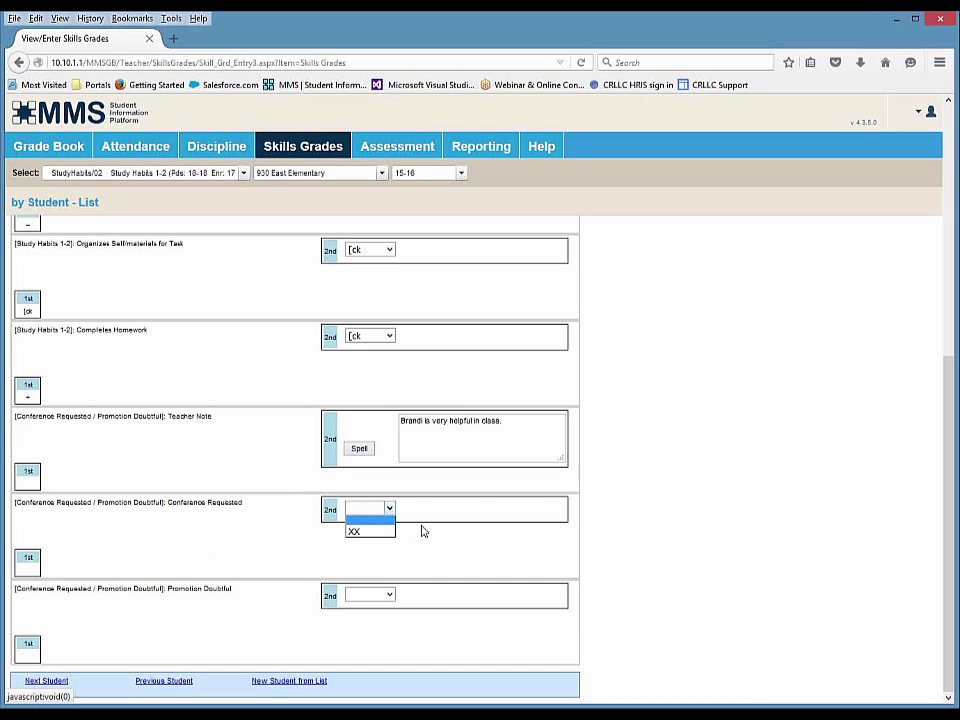
pyautogui.click(381, 521)
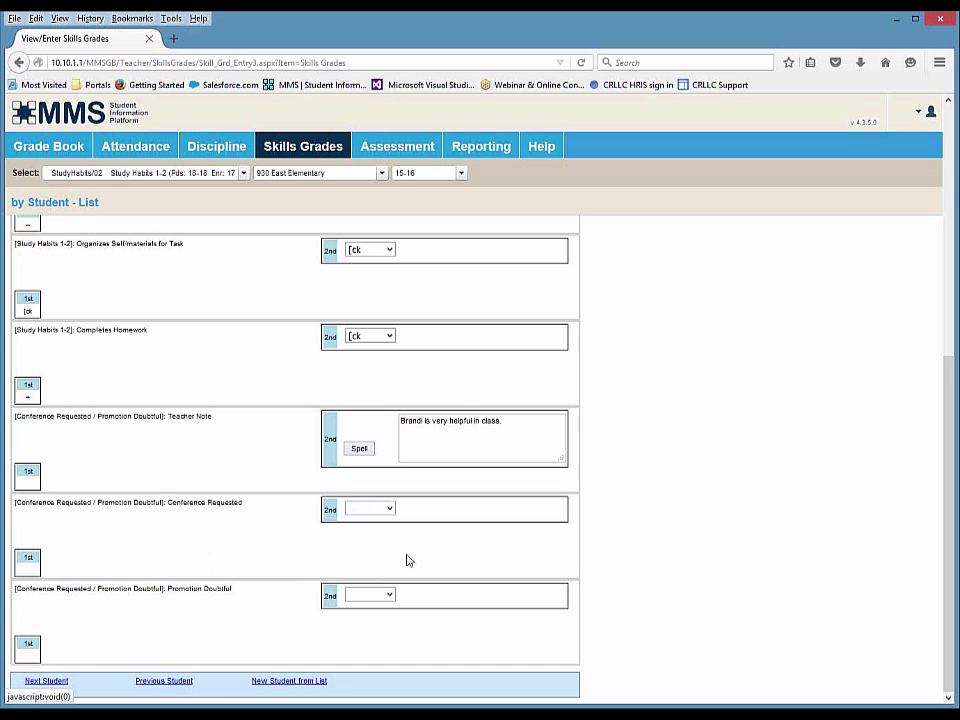
pyautogui.click(46, 681)
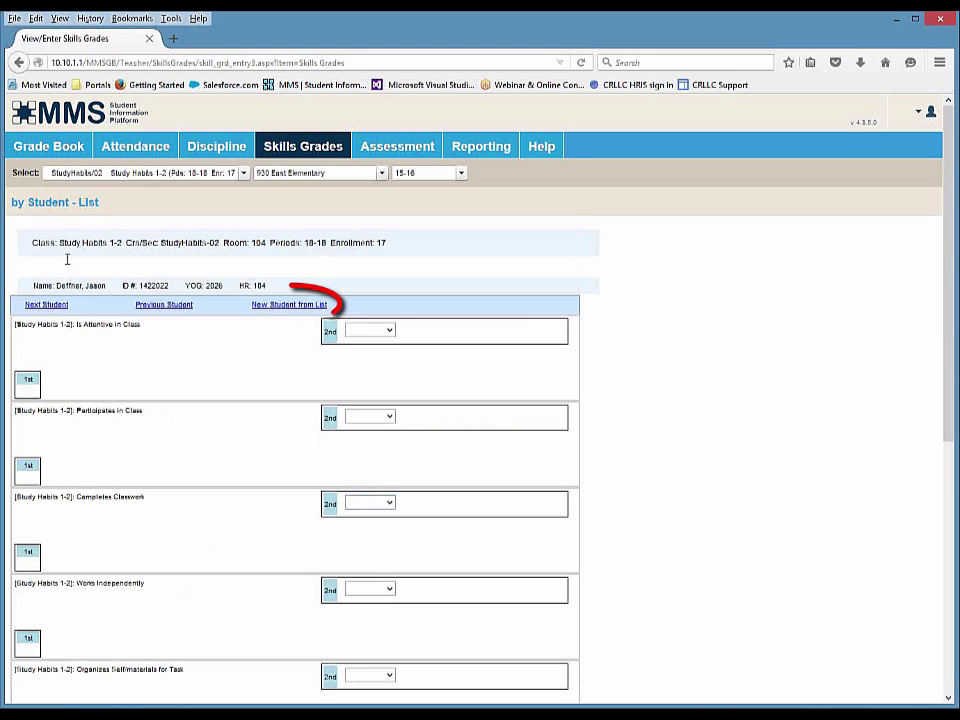
# Return to the student list and open the by Skill - Grid view for the CV12 3 Teacher Note skill.
pyautogui.click(264, 306)
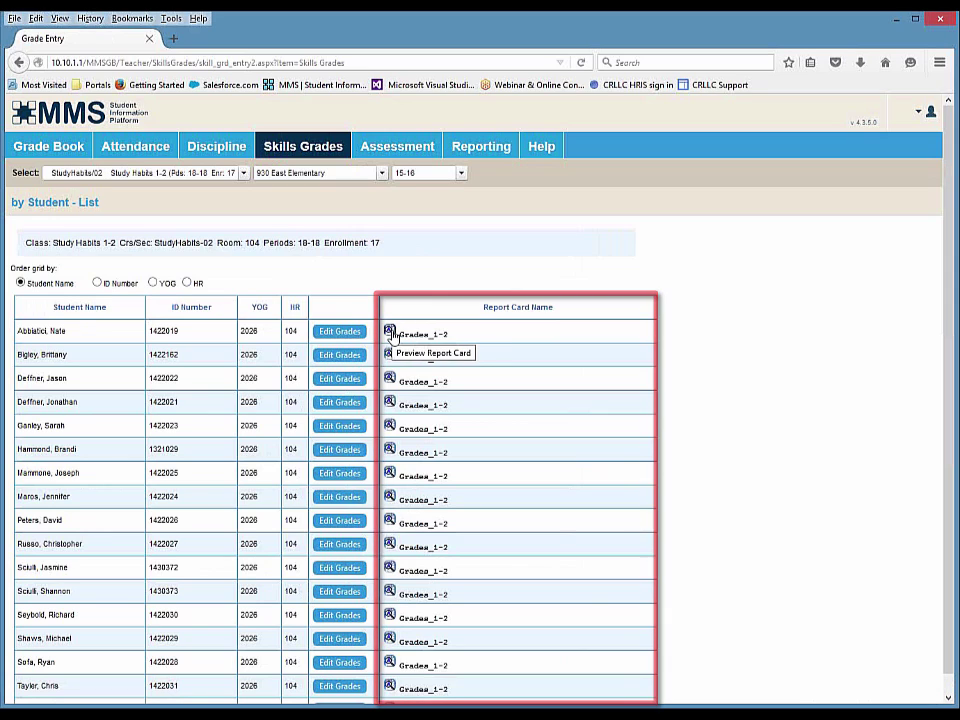
pyautogui.moveTo(306, 147)
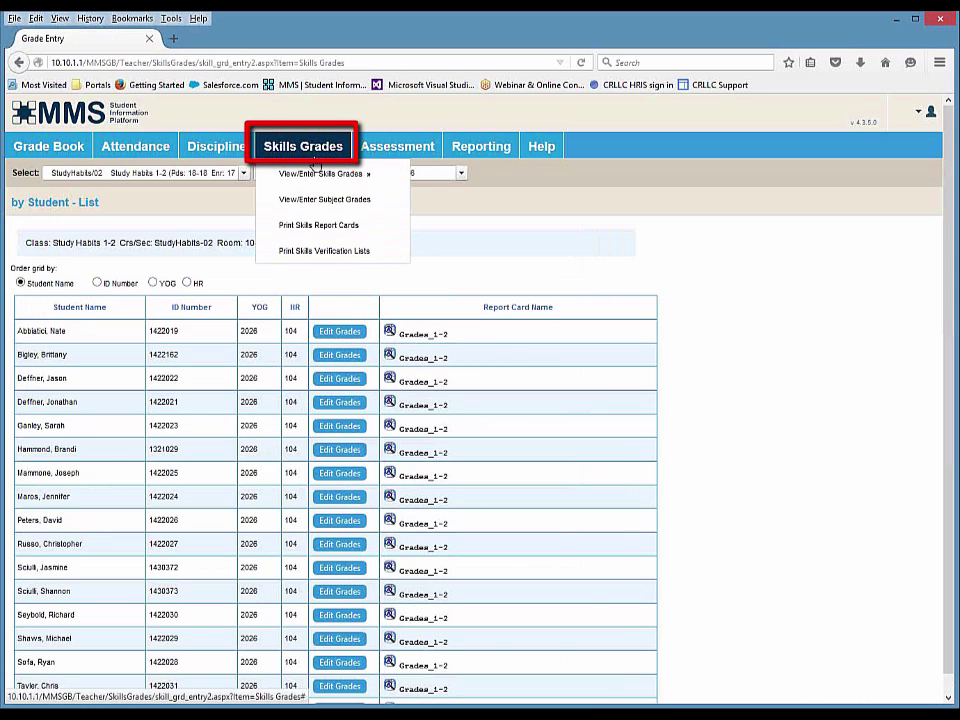
pyautogui.moveTo(316, 177)
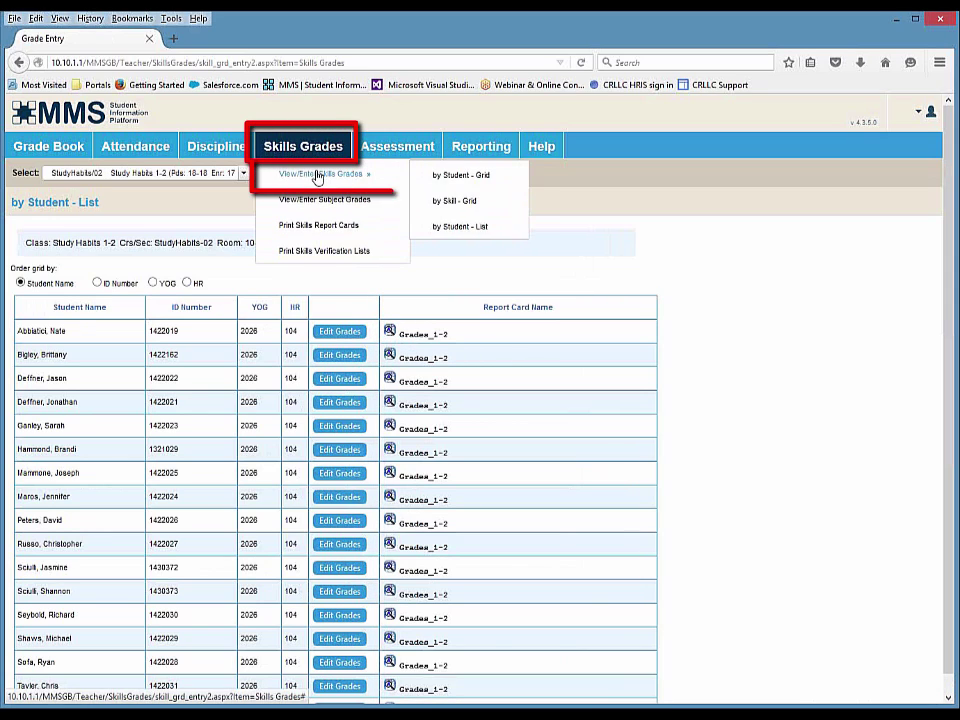
pyautogui.click(465, 203)
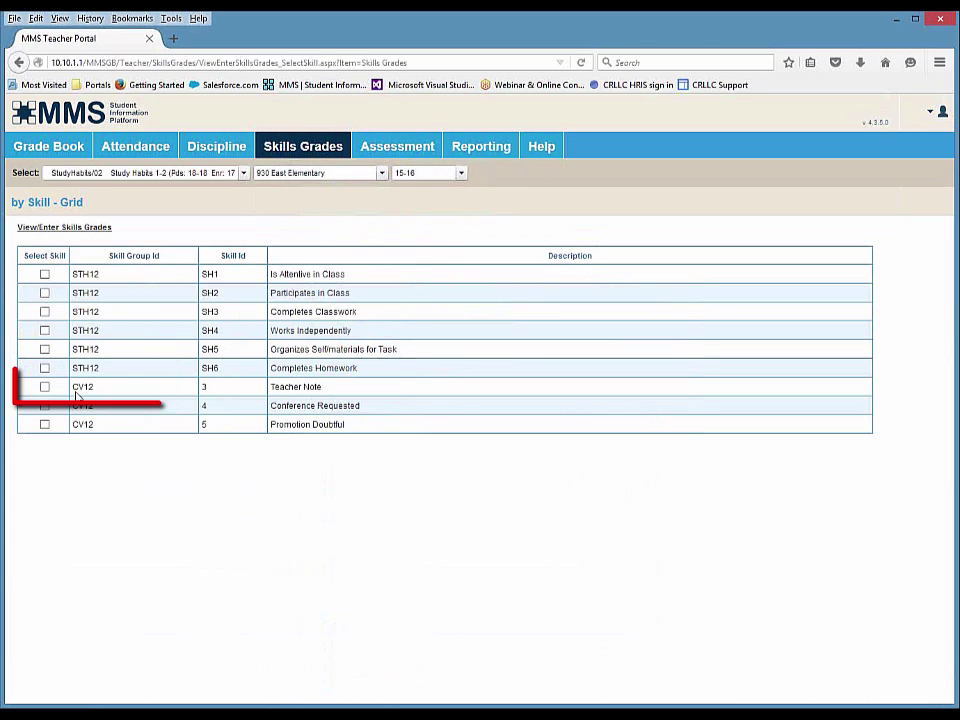
pyautogui.click(44, 387)
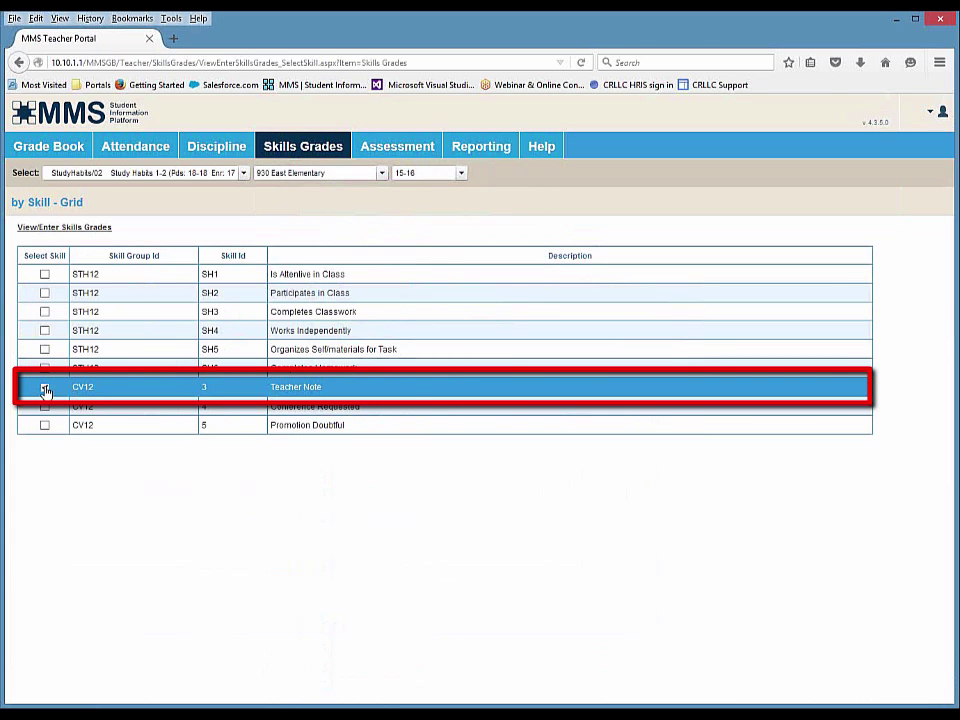
pyautogui.click(80, 229)
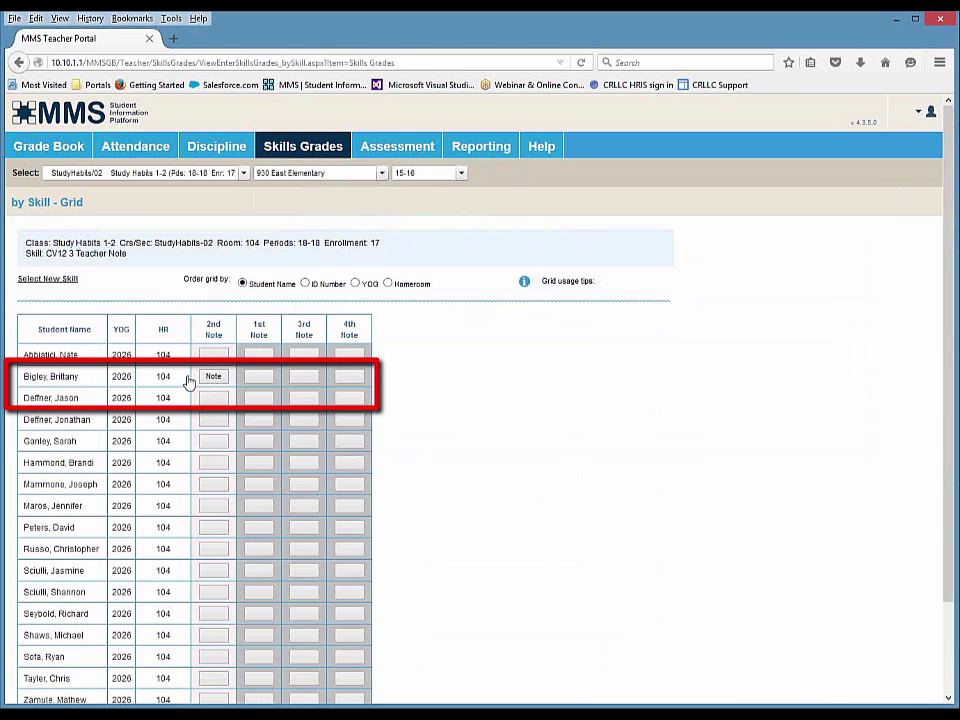
# Open the second student's 2nd-term Teacher Note and replace the wrong first name with the student's own first name.
pyautogui.moveTo(216, 381)
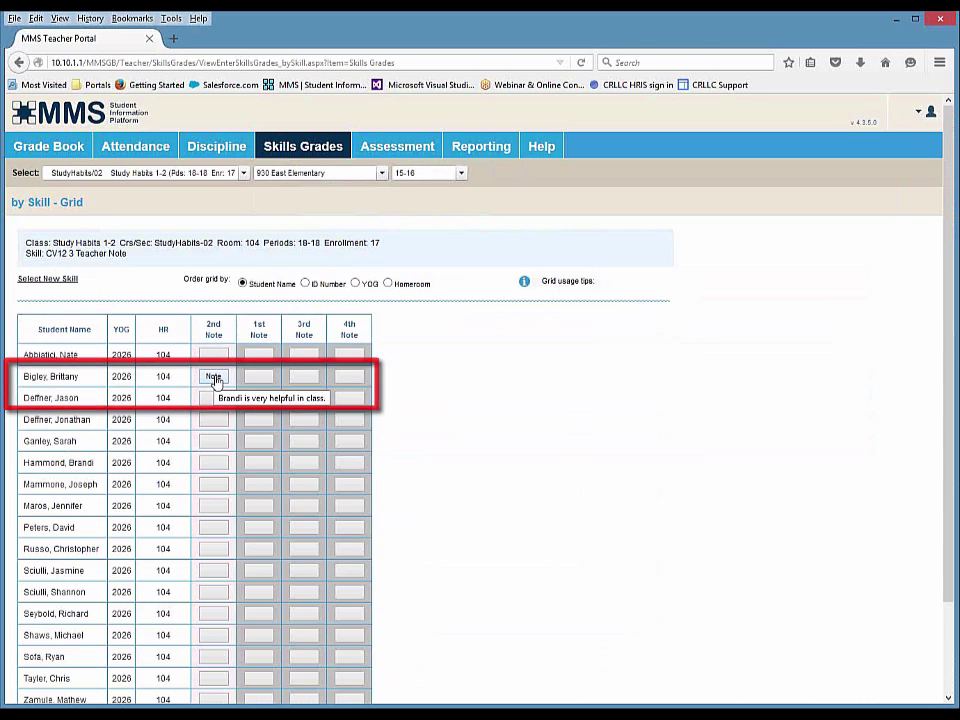
pyautogui.click(214, 377)
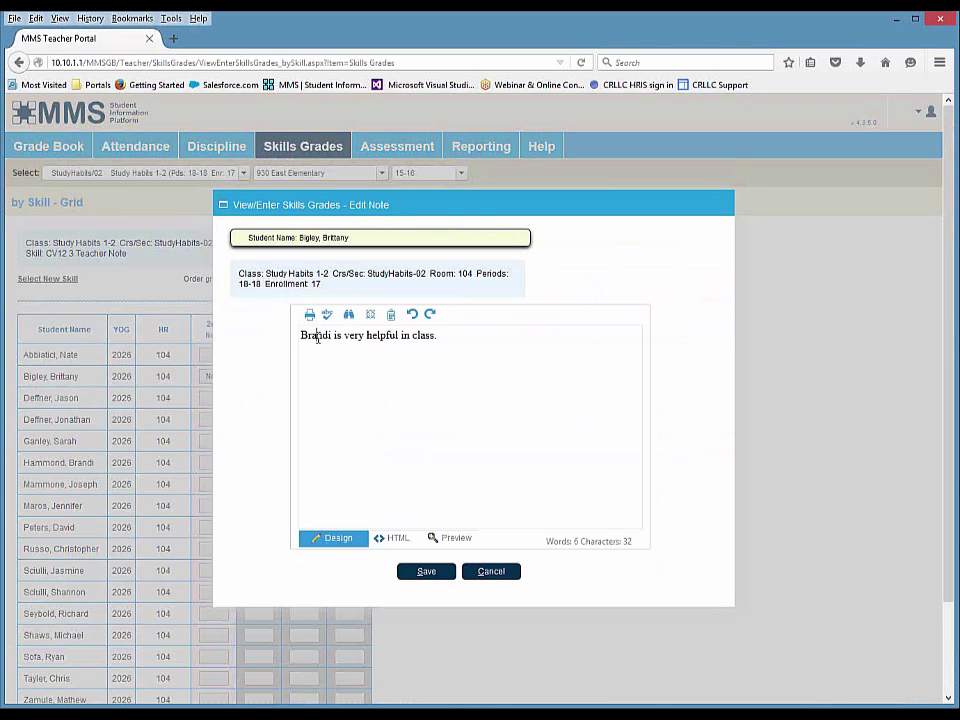
pyautogui.doubleClick(316, 335)
pyautogui.write('Brittany')
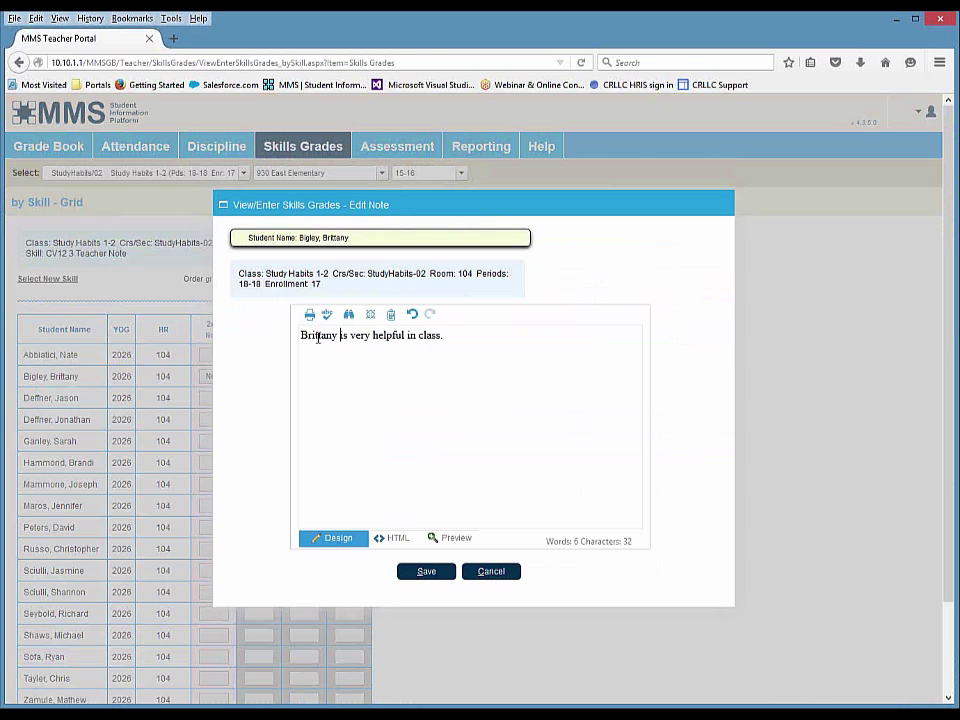
# Copy the full text of the note and save the edited note.
pyautogui.moveTo(448, 334); pyautogui.dragTo(287, 334)
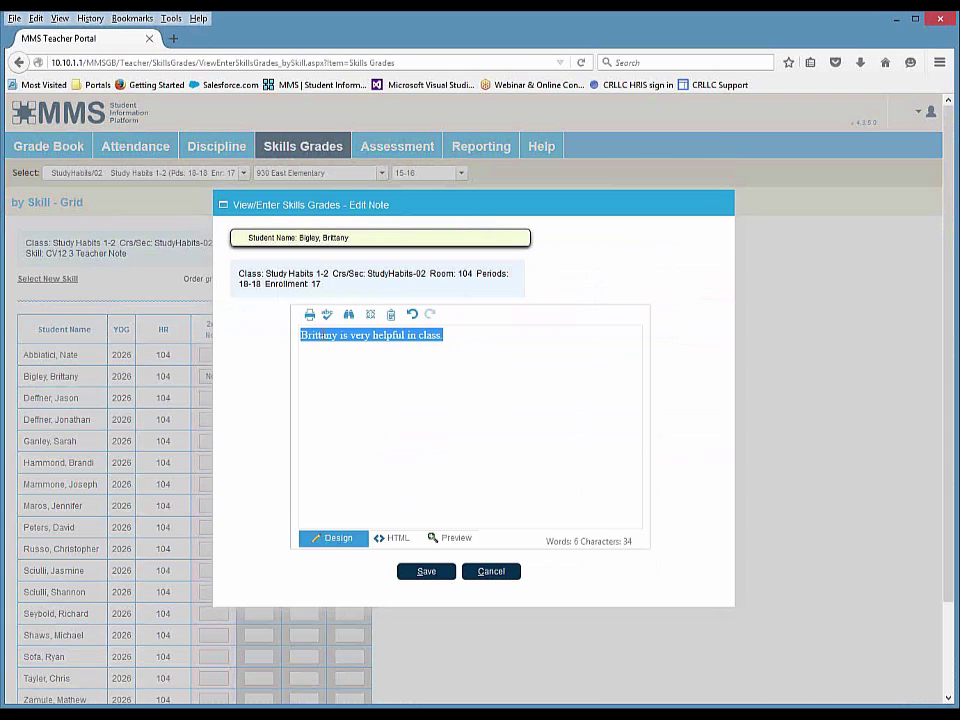
pyautogui.rightClick(322, 334)
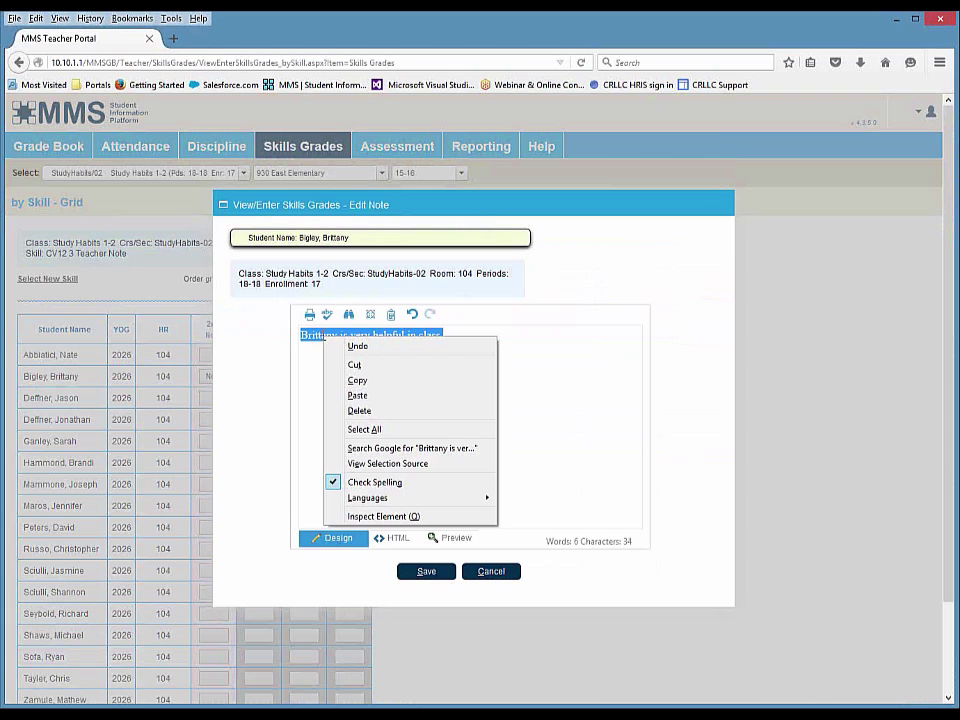
pyautogui.click(363, 383)
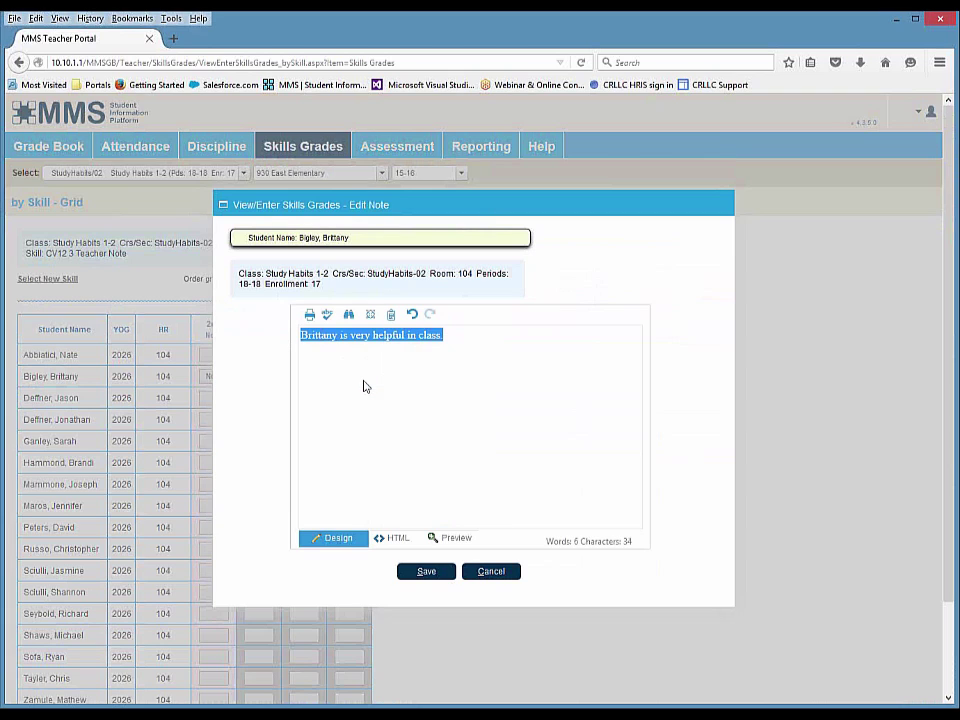
pyautogui.click(467, 345)
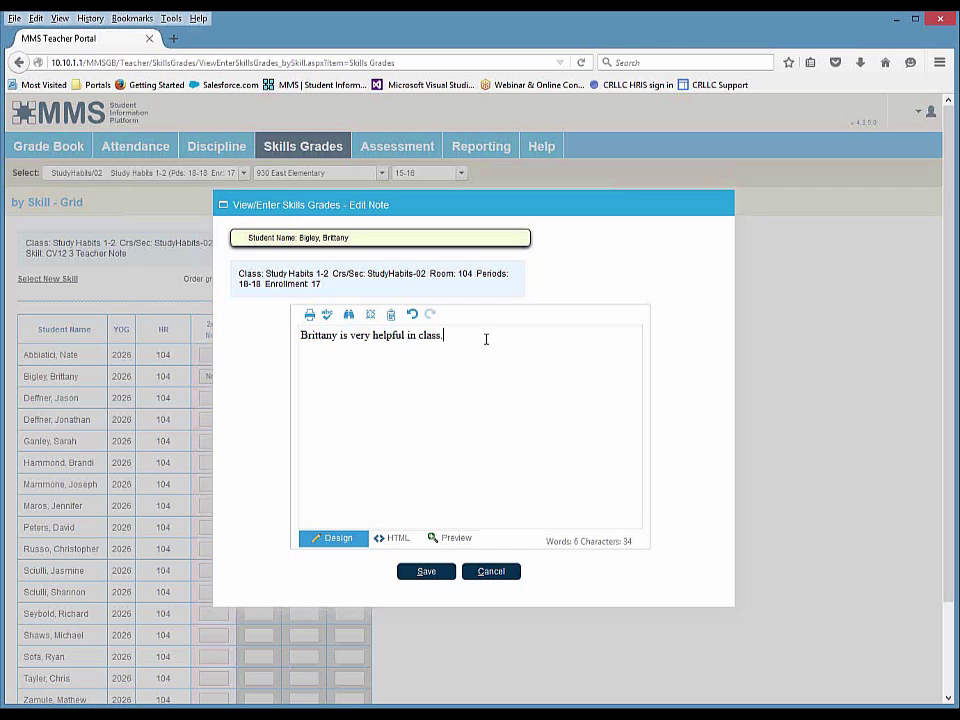
pyautogui.rightClick(486, 339)
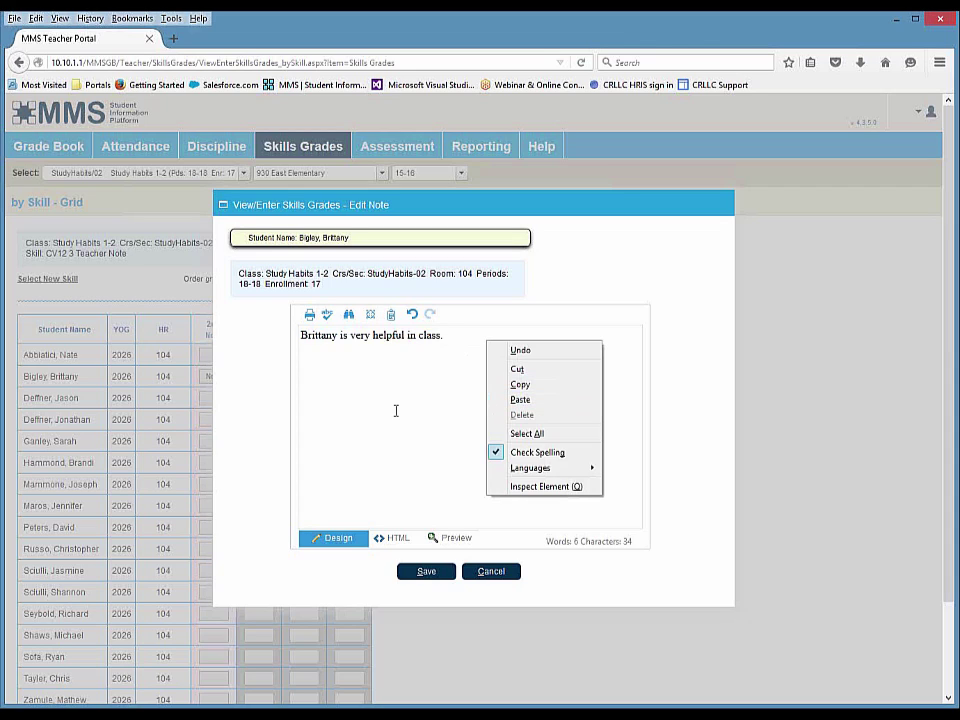
pyautogui.click(599, 554)
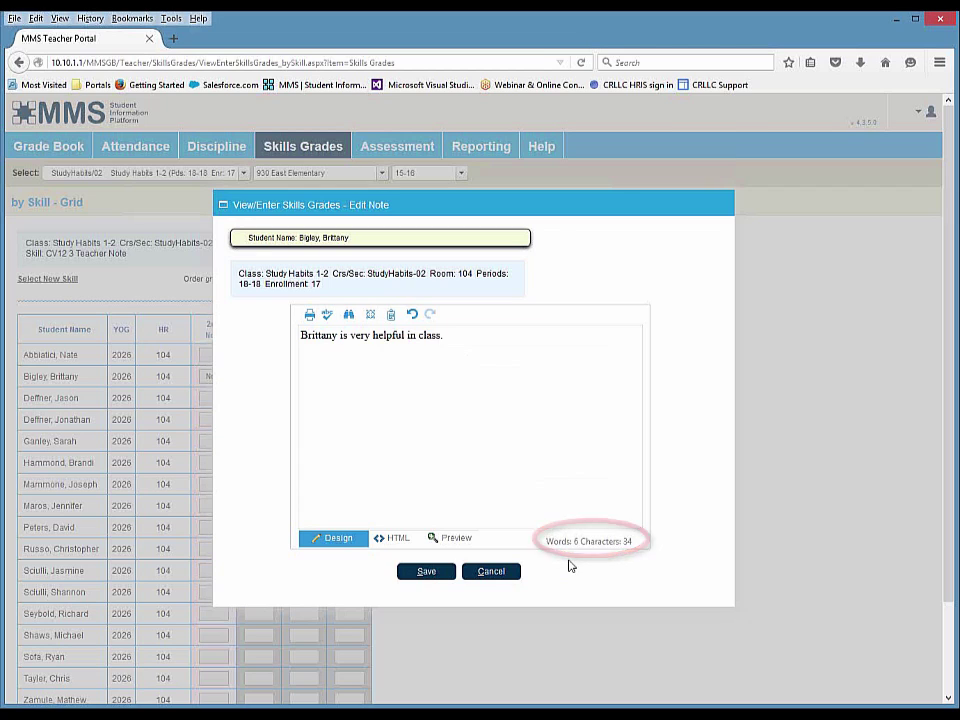
pyautogui.click(427, 573)
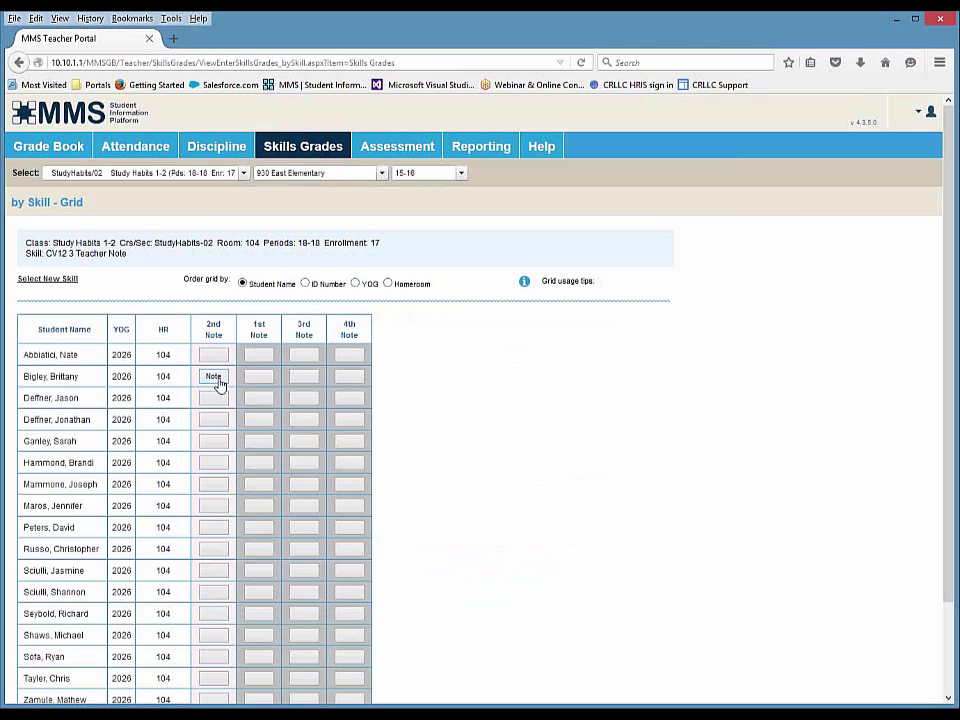
# Open the by Student - Grid view for Study Habits 1-2.
pyautogui.moveTo(319, 166)
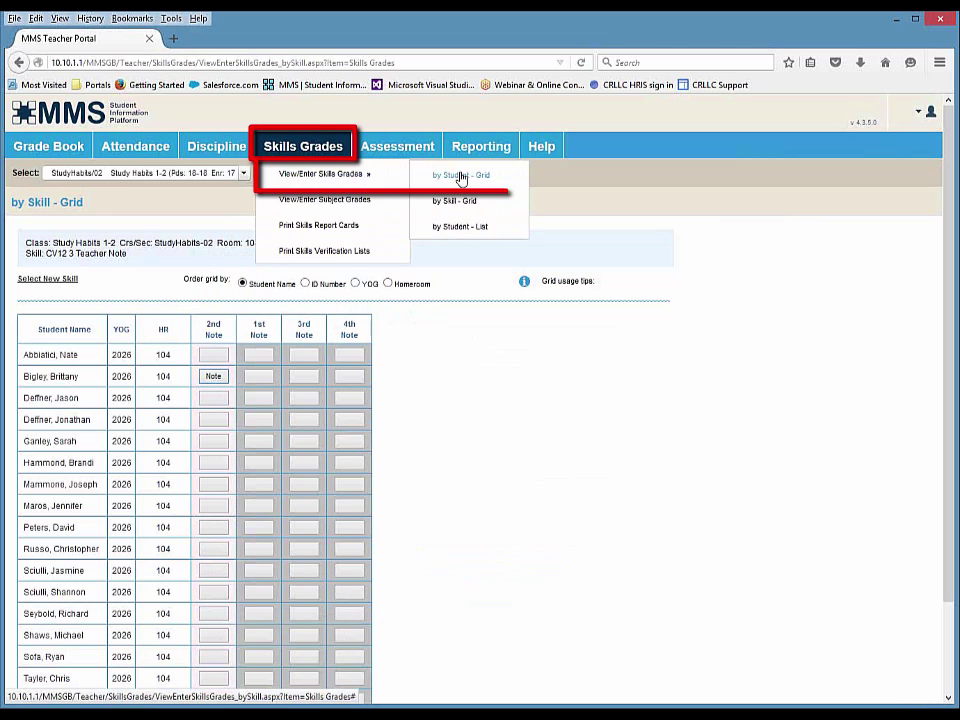
pyautogui.click(461, 176)
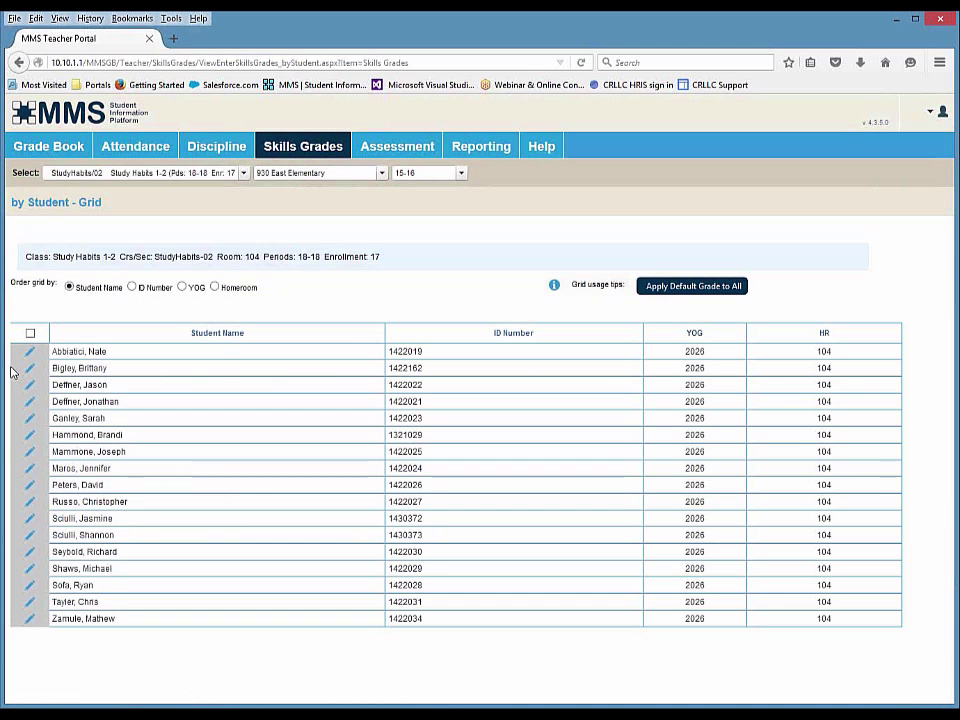
# Expand the second student's row in the Study Habits 1-2 grid and read the 2nd-term Teacher Note.
pyautogui.click(28, 370)
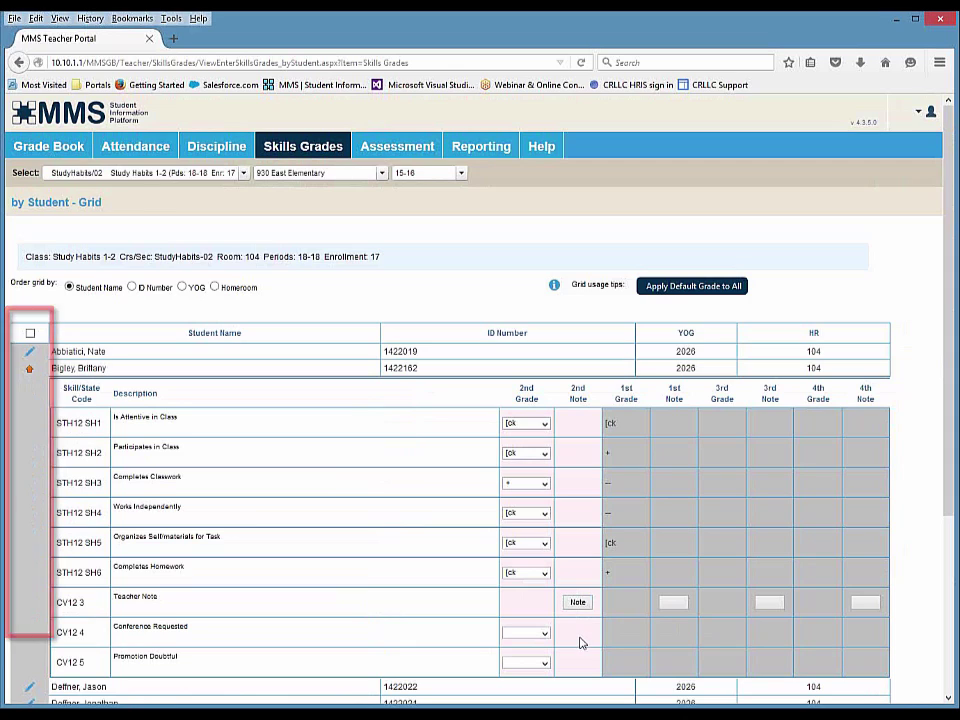
pyautogui.moveTo(580, 611)
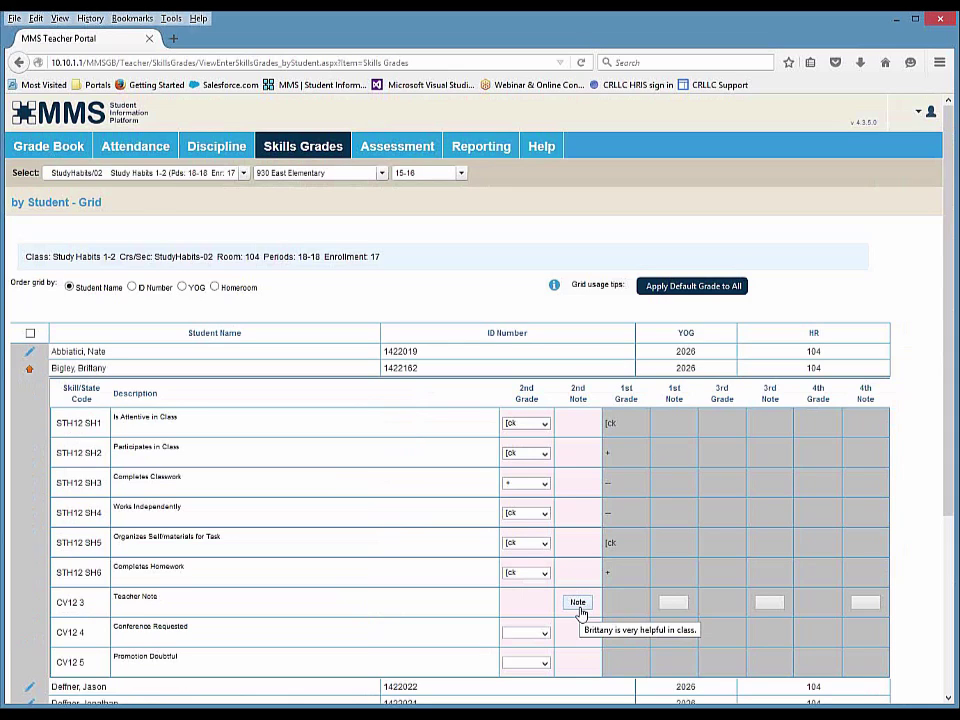
# Generate the Skills Verification List for Study Habits 1-2 with the First and Second Terms, and view the second student's page.
pyautogui.moveTo(312, 152)
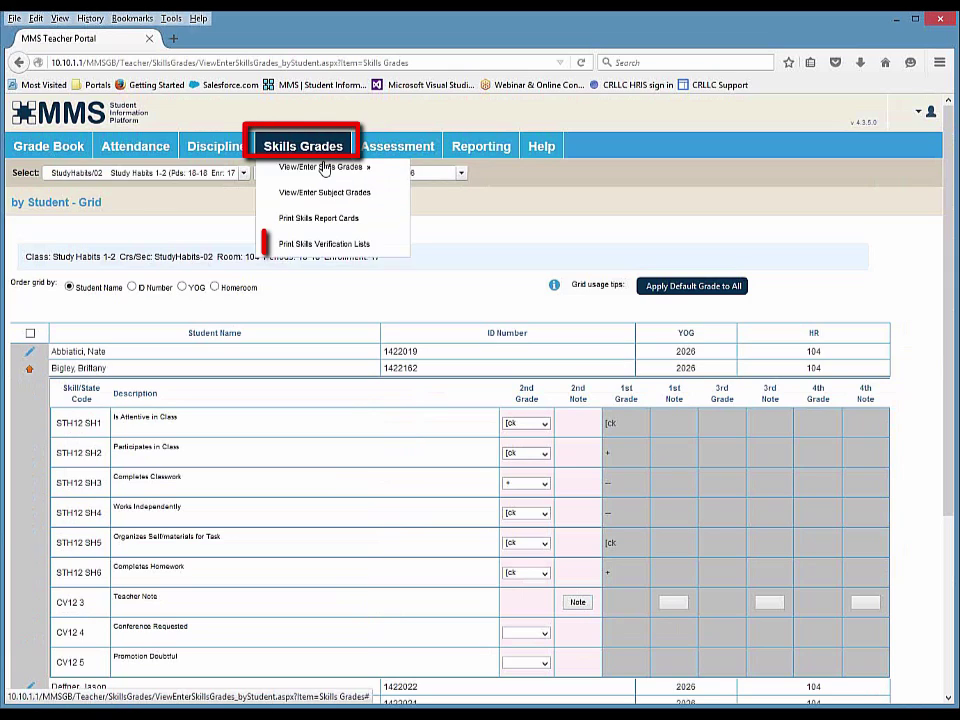
pyautogui.click(306, 257)
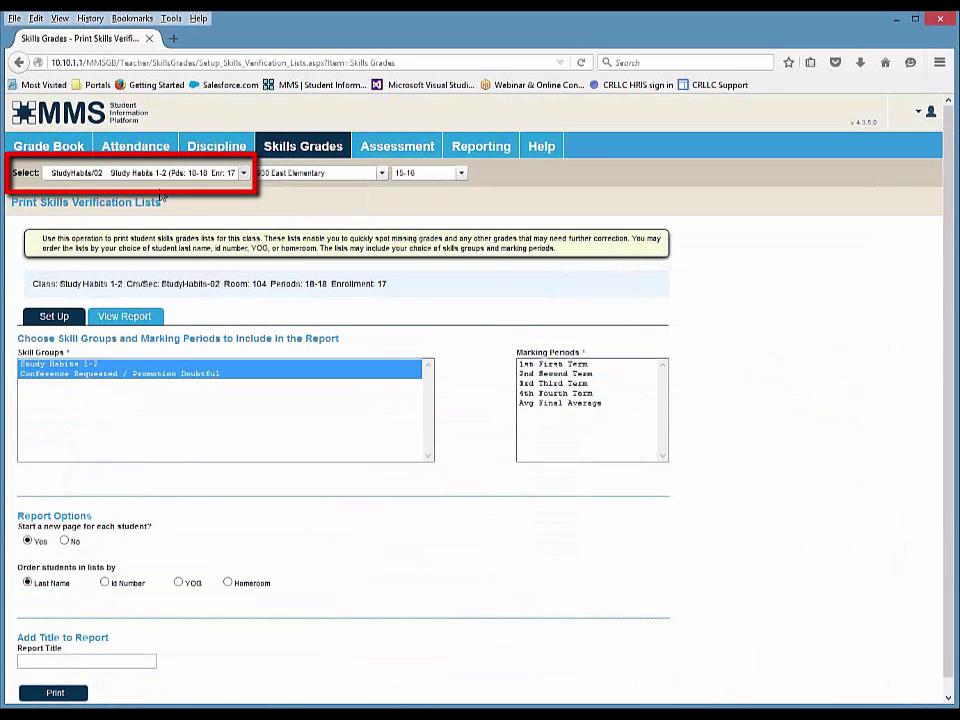
pyautogui.click(553, 374)
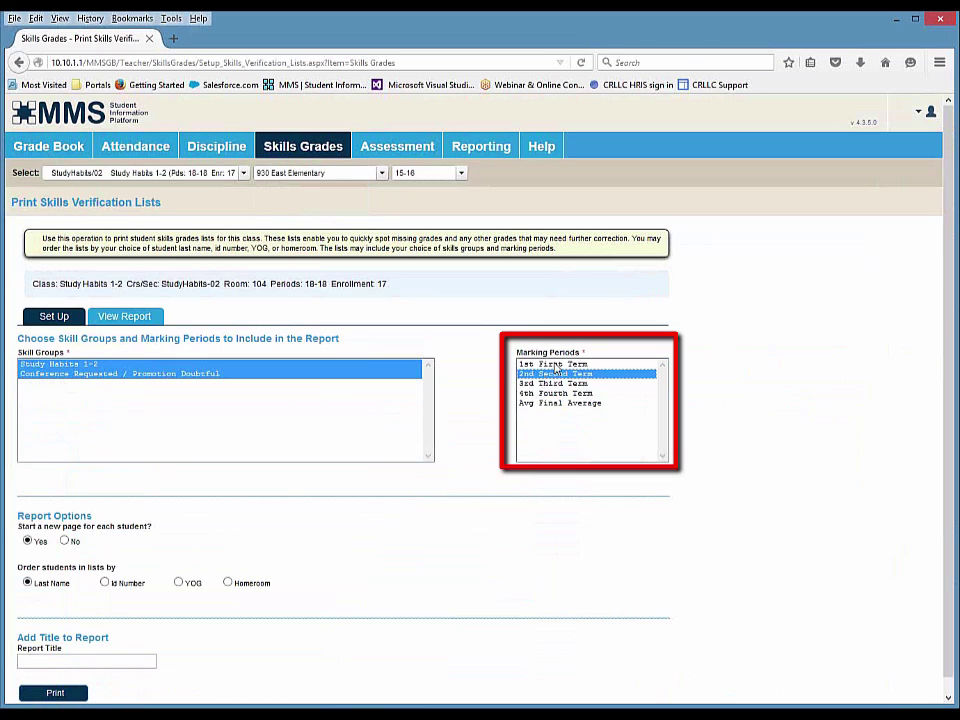
pyautogui.keyDown('ctrl'); pyautogui.click(554, 365); pyautogui.keyUp('ctrl')
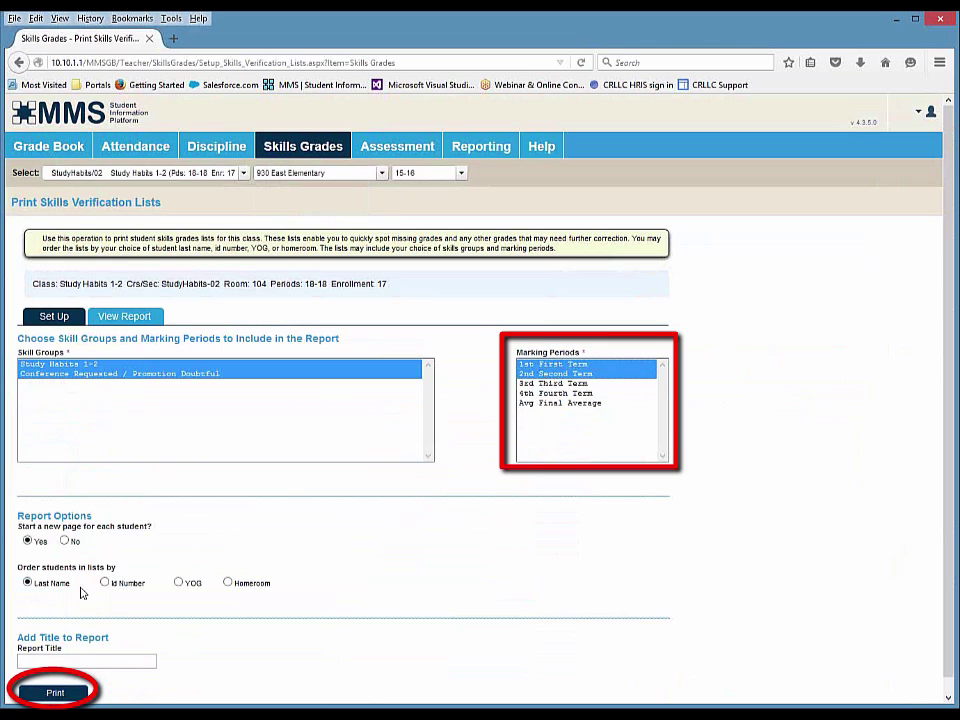
pyautogui.click(55, 692)
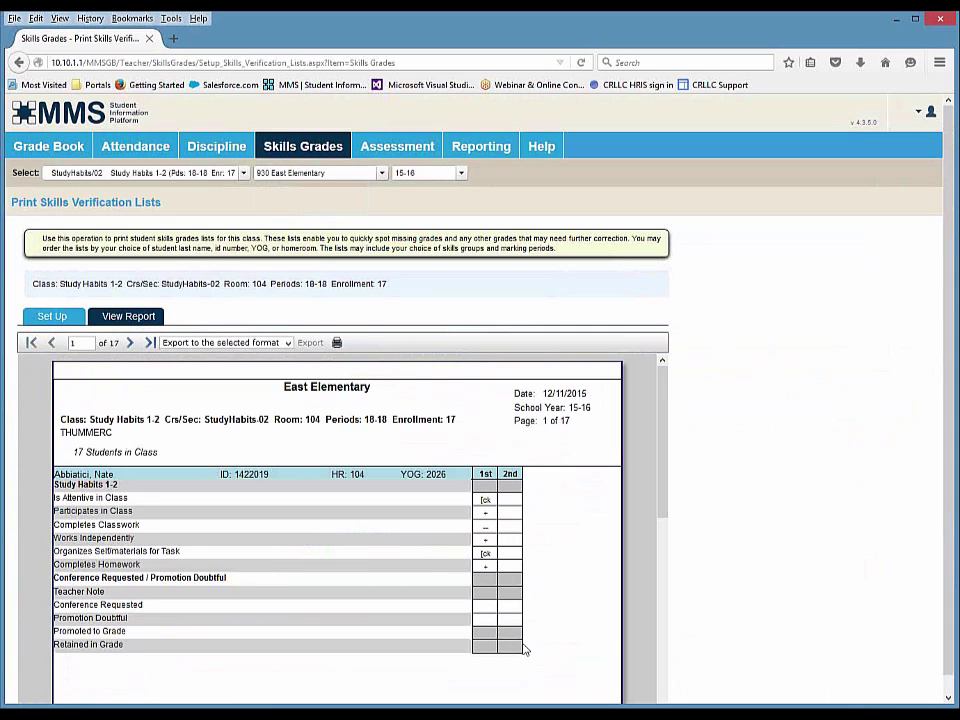
pyautogui.click(129, 342)
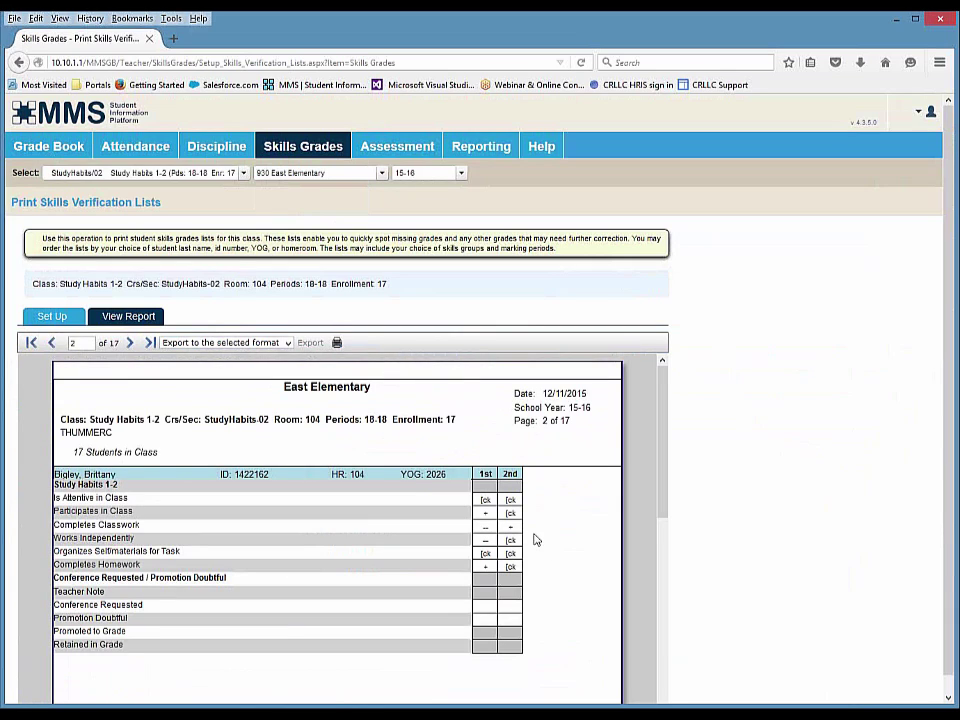
# Switch the class to Math 1-2 and generate its Skills Verification List for the First and Second Terms.
pyautogui.click(160, 178)
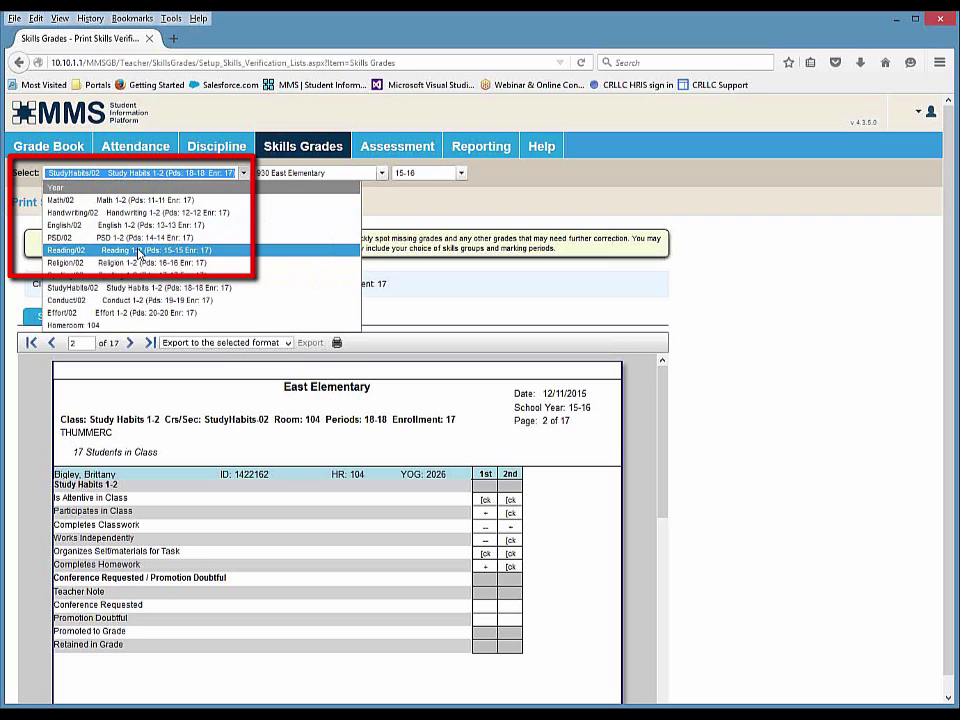
pyautogui.click(143, 200)
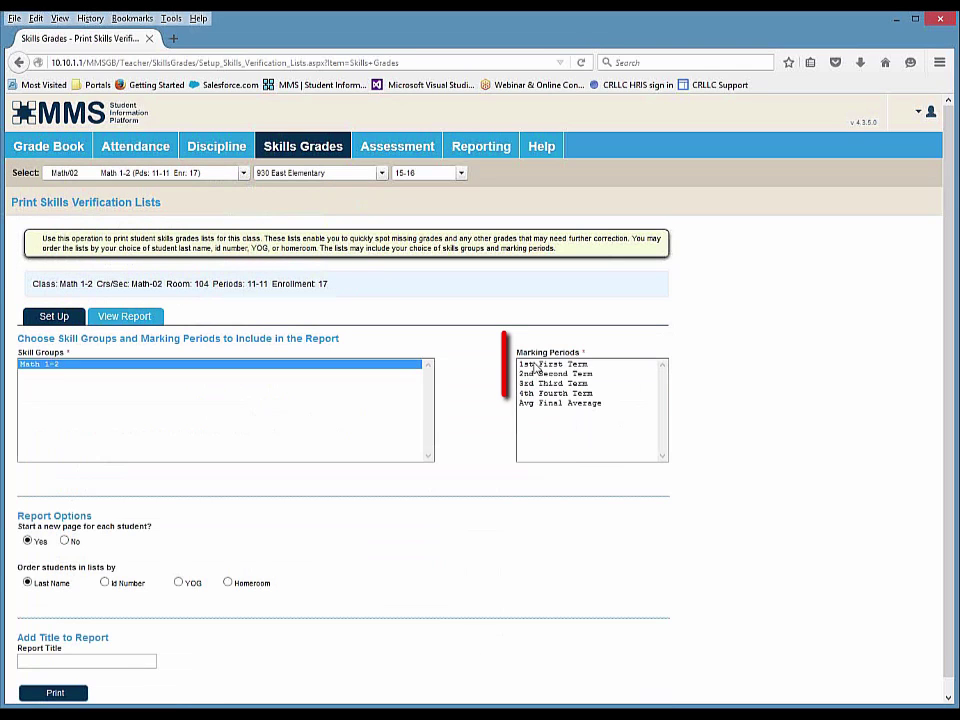
pyautogui.click(534, 364)
pyautogui.keyDown('ctrl'); pyautogui.click(534, 374); pyautogui.keyUp('ctrl')
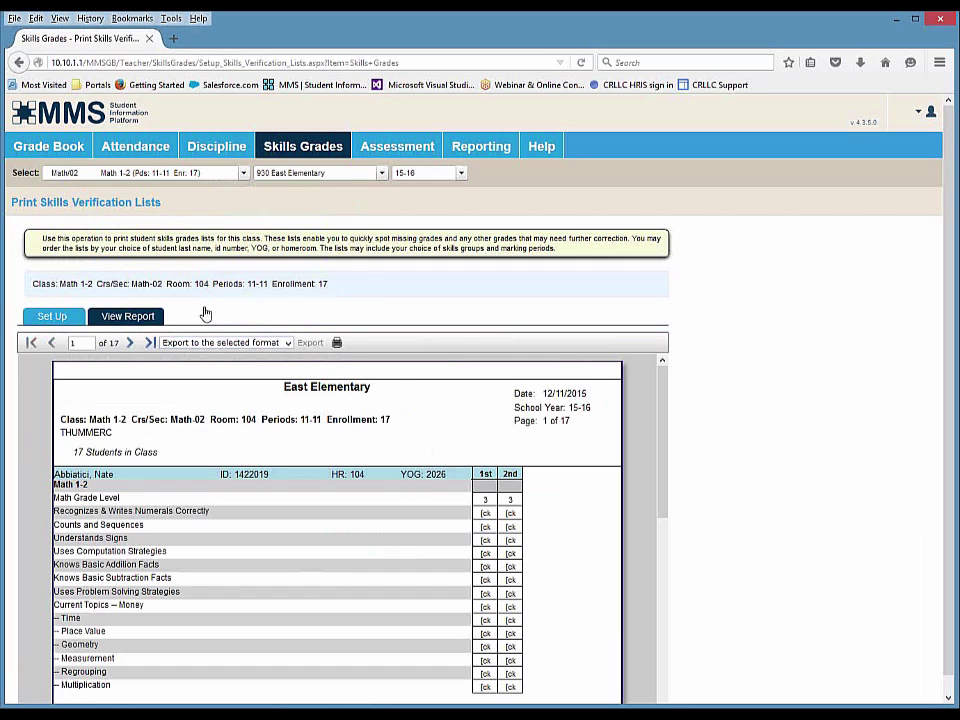
# Page through the Math 1-2 verification report to page 4, checking each student's 1st and 2nd term grades.
pyautogui.click(130, 343)
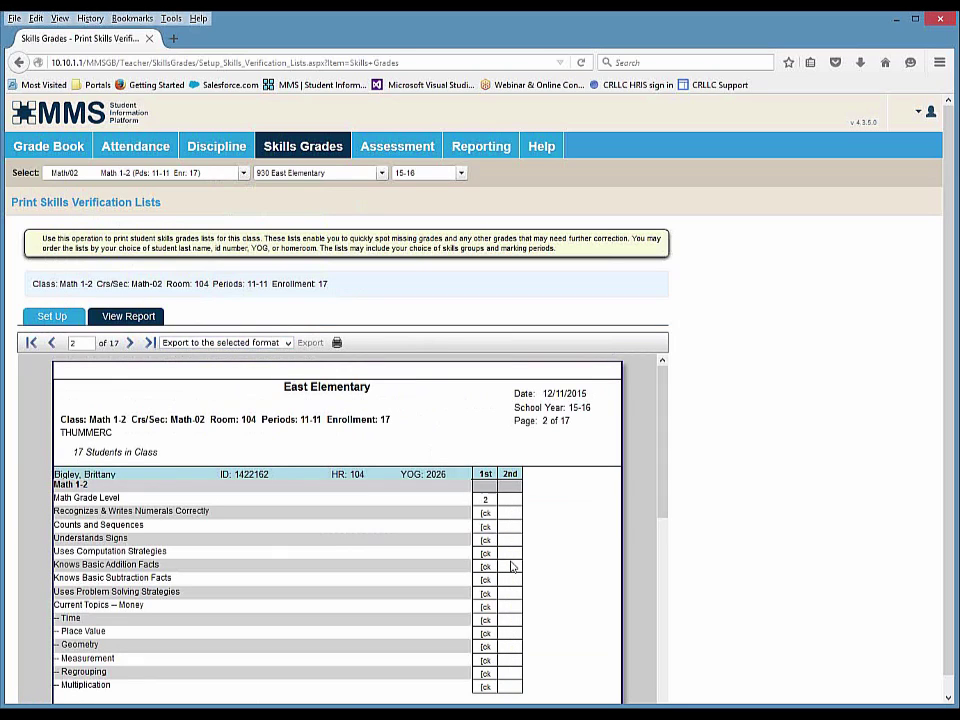
pyautogui.click(130, 343)
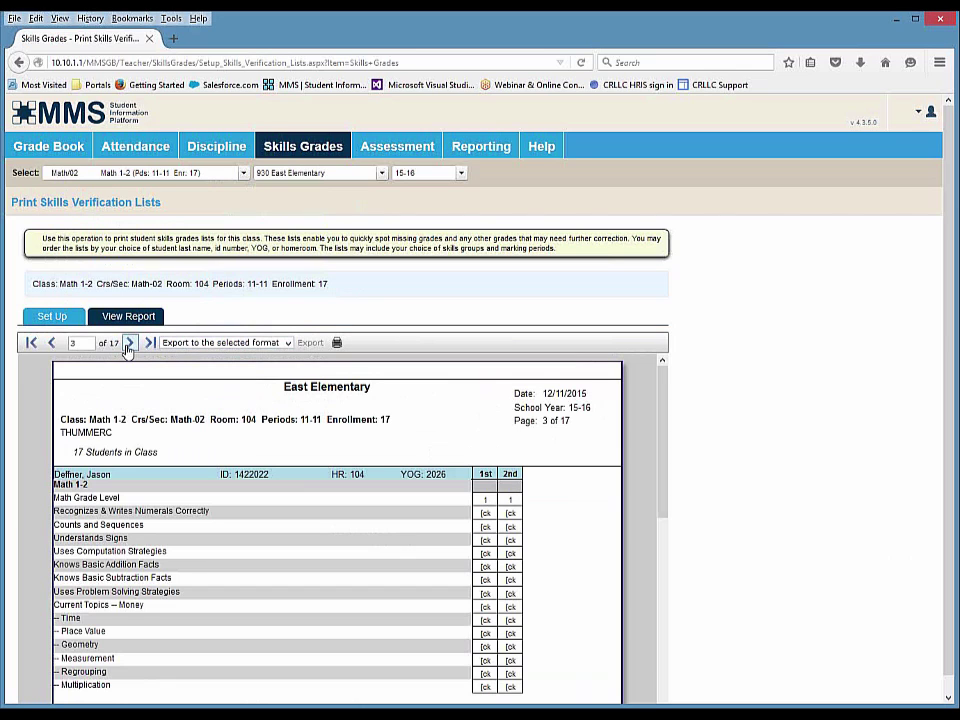
pyautogui.click(129, 343)
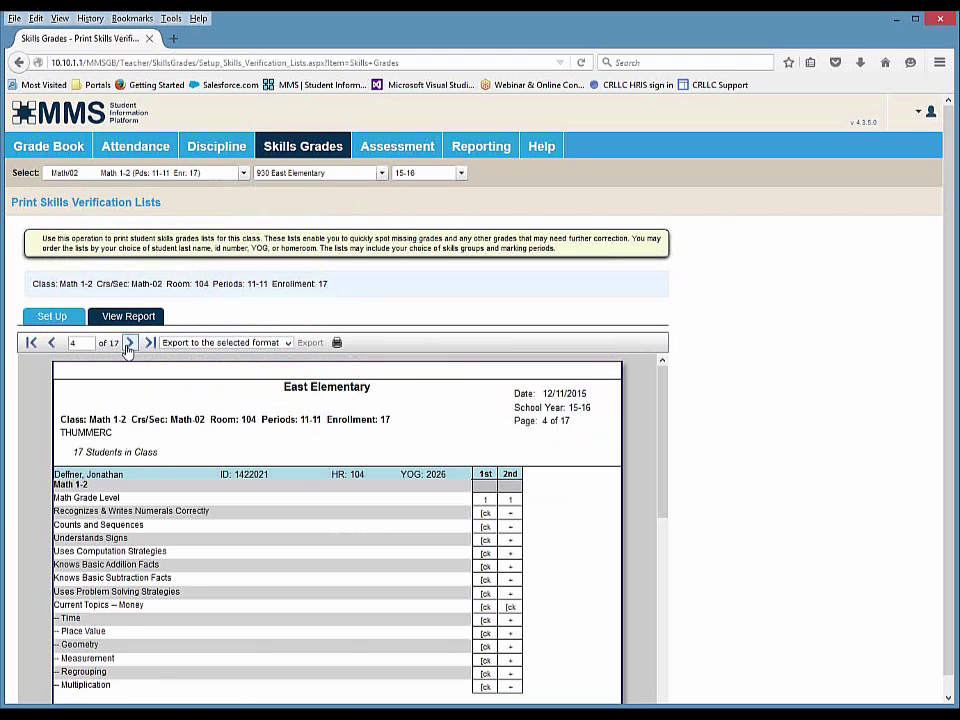